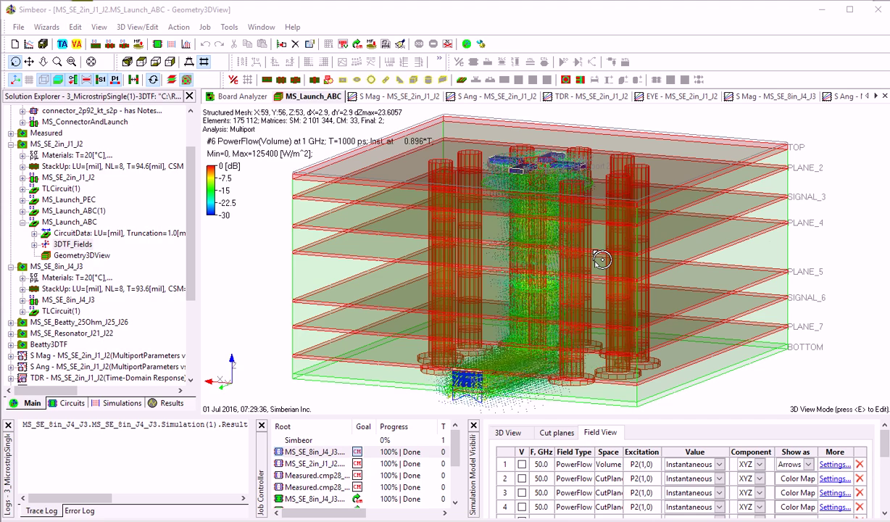
pyautogui.moveTo(601, 259)
pyautogui.mouseDown()
pyautogui.moveTo(570, 271)
pyautogui.moveTo(591, 267)
pyautogui.mouseUp()
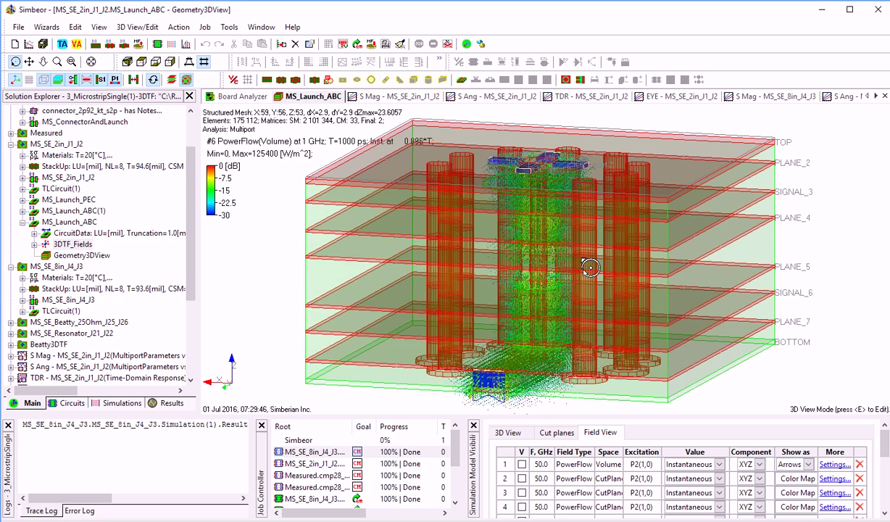
pyautogui.moveTo(591, 267); pyautogui.dragTo(561, 289)
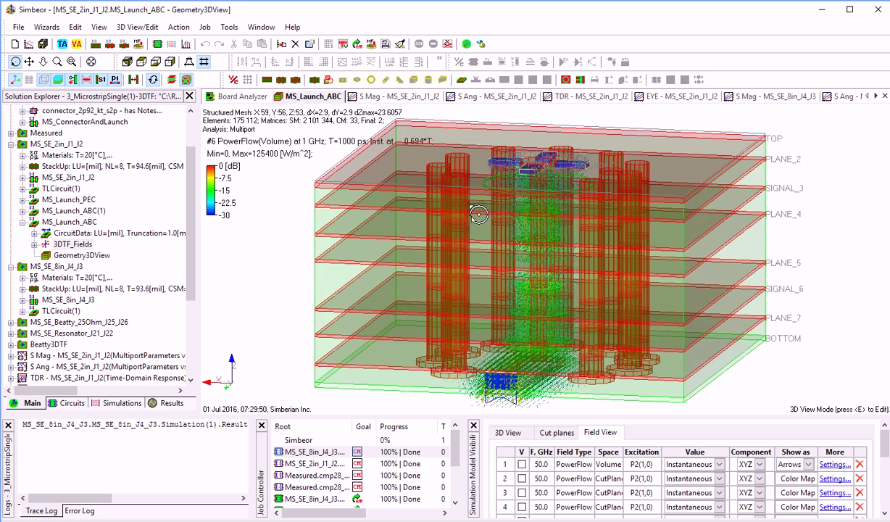
pyautogui.moveTo(507, 297); pyautogui.dragTo(641, 306)
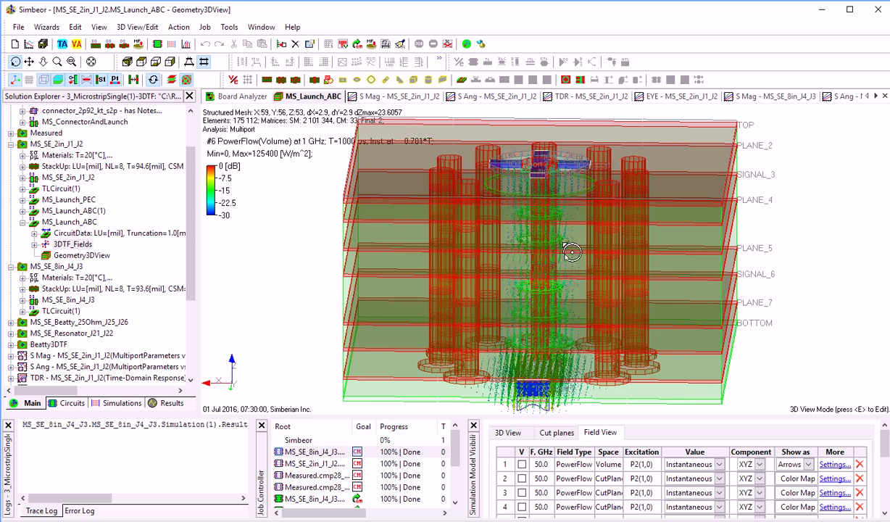
pyautogui.moveTo(602, 301); pyautogui.dragTo(506, 311)
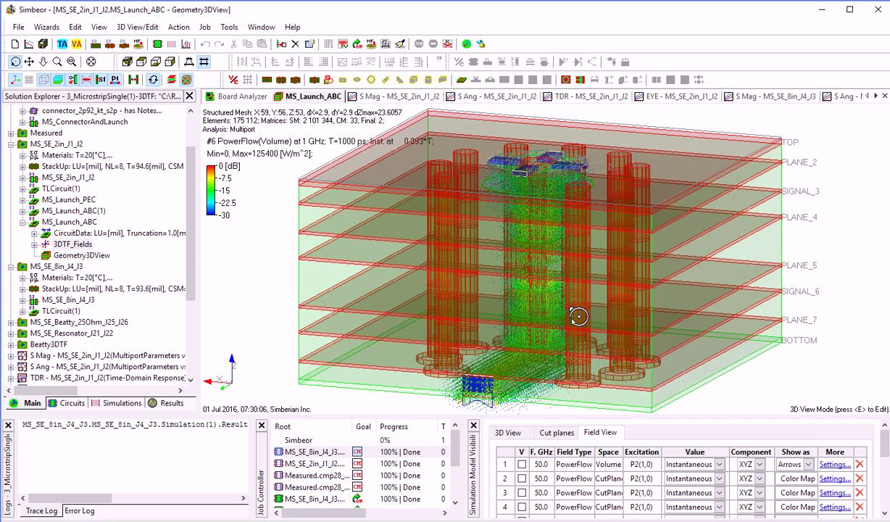
pyautogui.moveTo(578, 317); pyautogui.dragTo(654, 334)
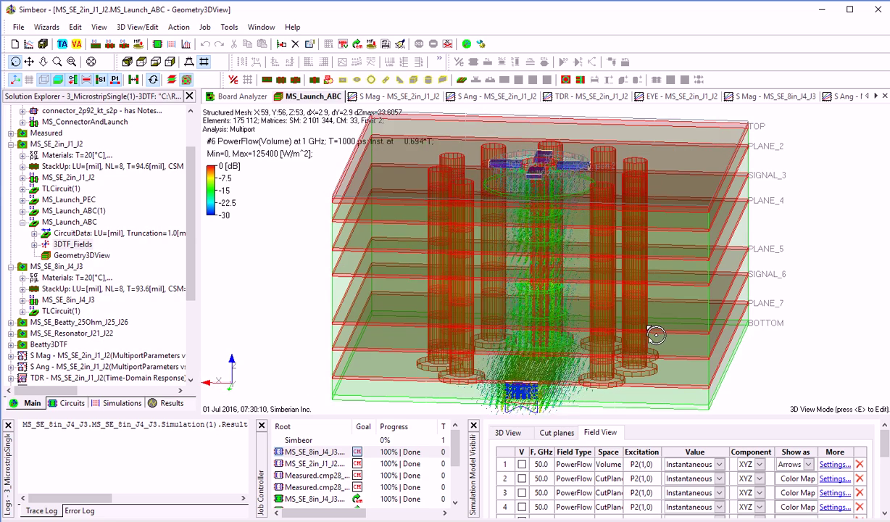
pyautogui.moveTo(536, 314); pyautogui.dragTo(406, 302)
pyautogui.scroll(3, 517, 277)
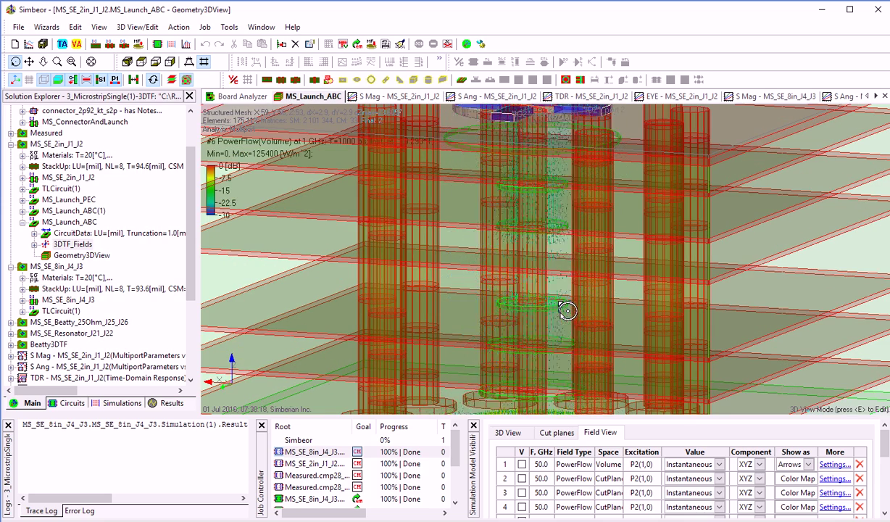
pyautogui.moveTo(554, 298); pyautogui.dragTo(552, 270)
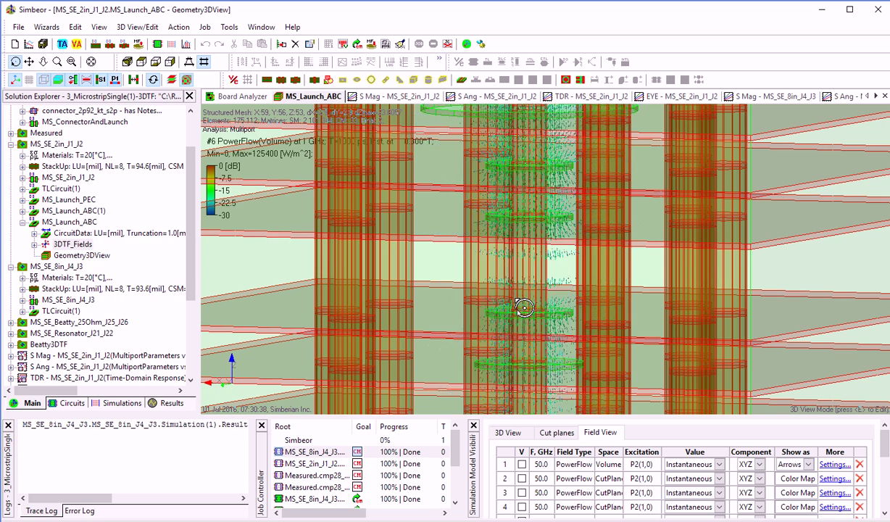
pyautogui.scroll(-5, 516, 308)
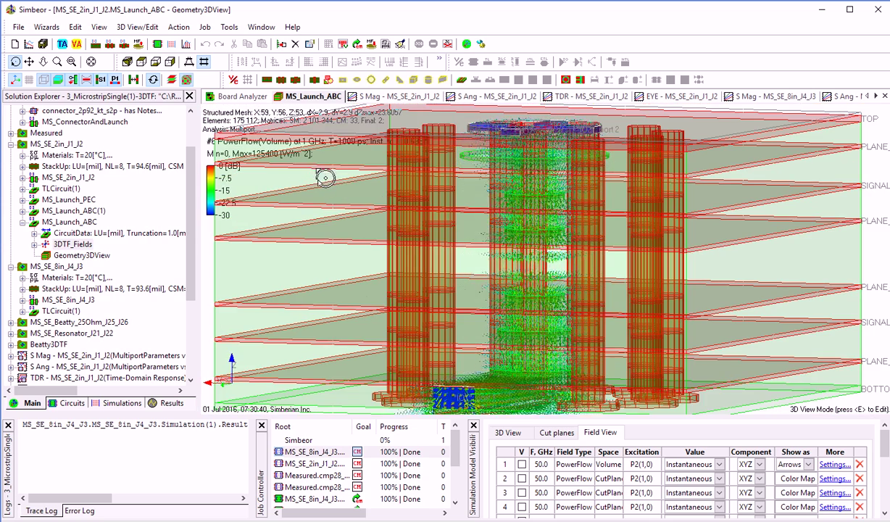
pyautogui.scroll(-2, 497, 252)
pyautogui.moveTo(541, 157); pyautogui.dragTo(517, 150)
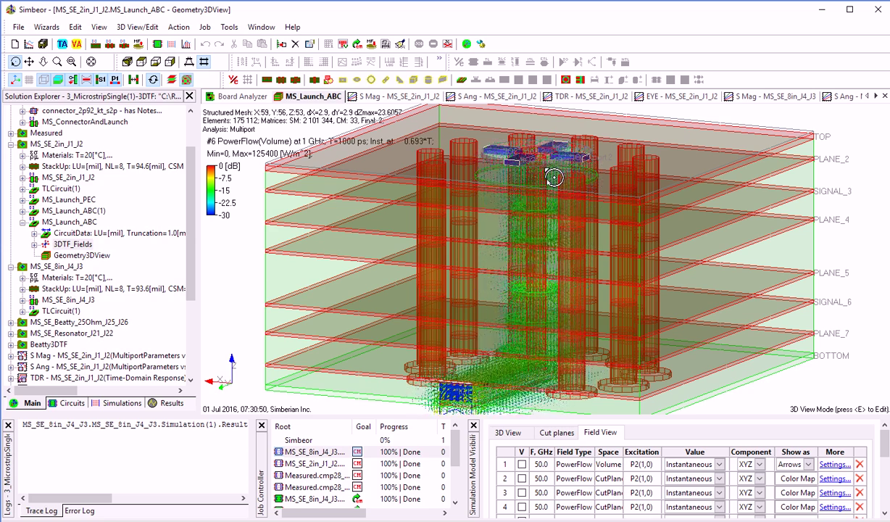
pyautogui.moveTo(564, 205); pyautogui.dragTo(535, 290)
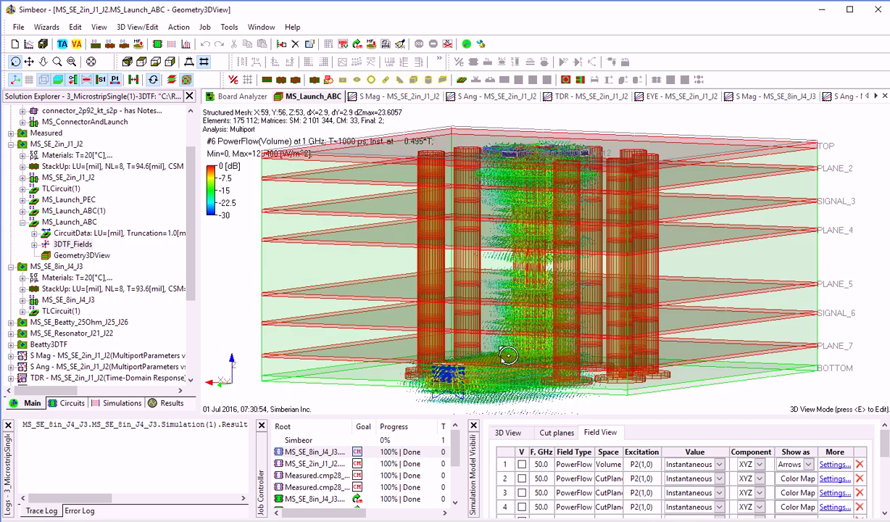
pyautogui.moveTo(495, 350); pyautogui.dragTo(460, 361)
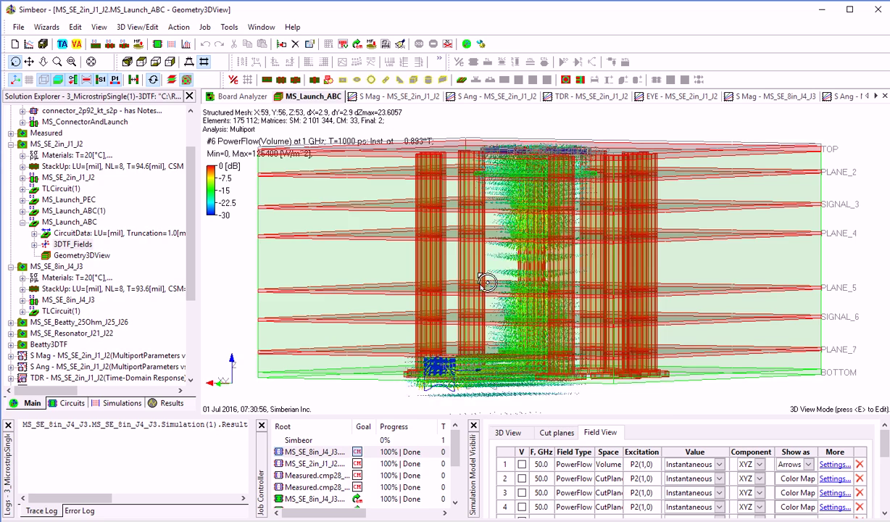
pyautogui.moveTo(486, 282); pyautogui.dragTo(548, 318)
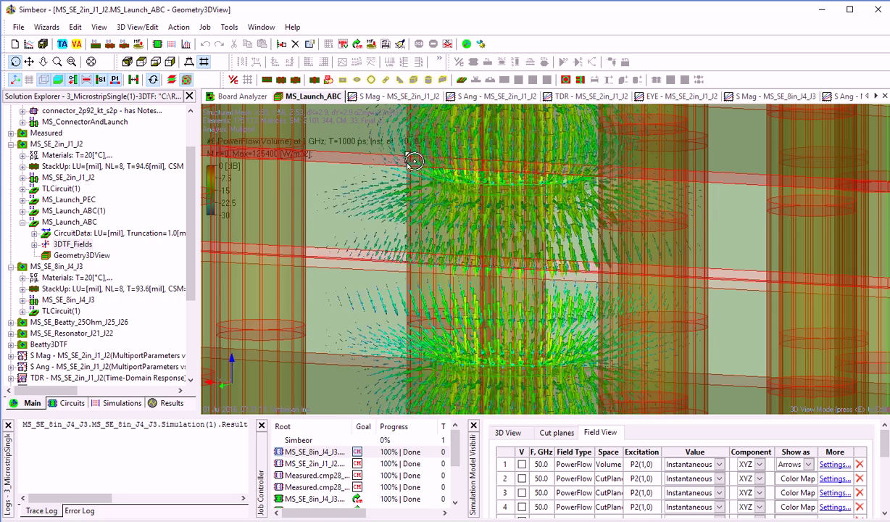
pyautogui.scroll(-2, 446, 196)
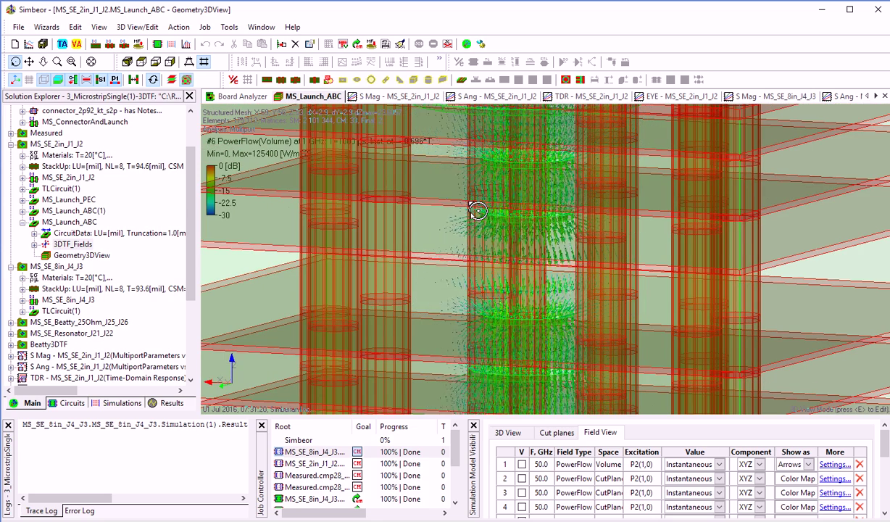
pyautogui.scroll(2, 481, 215)
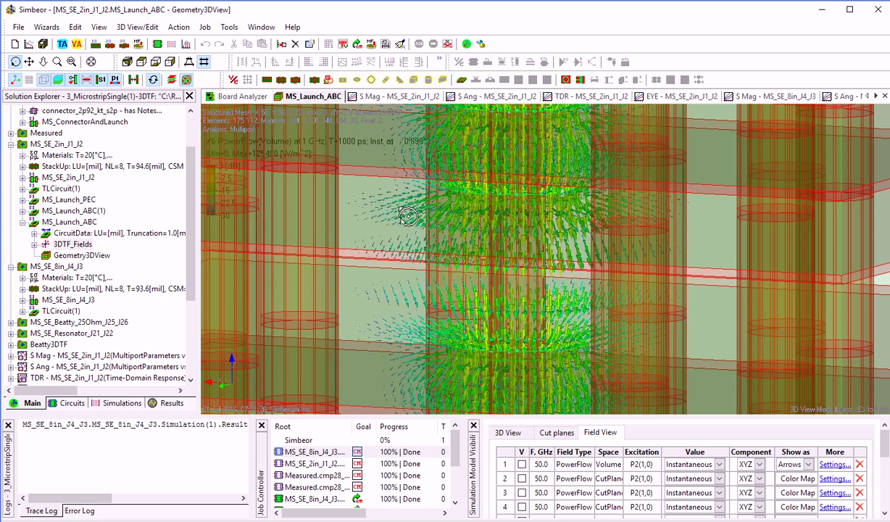
pyautogui.scroll(-2, 377, 221)
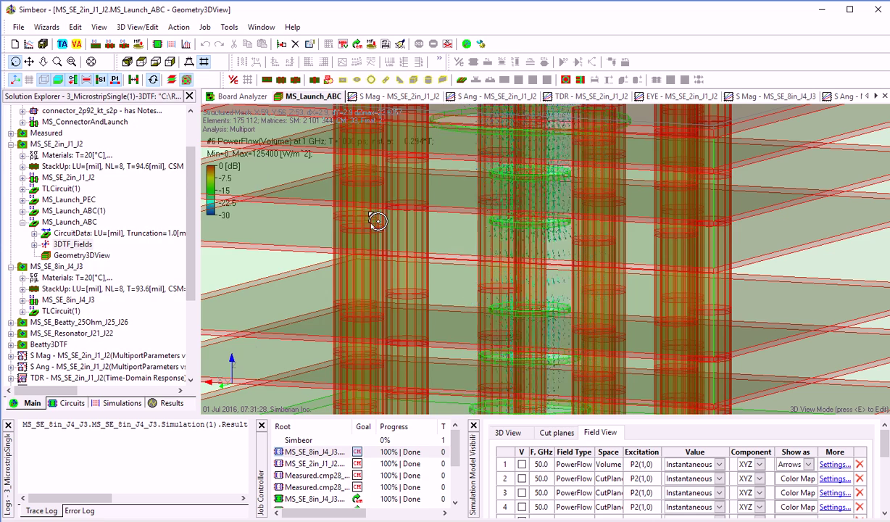
pyautogui.scroll(-5, 377, 219)
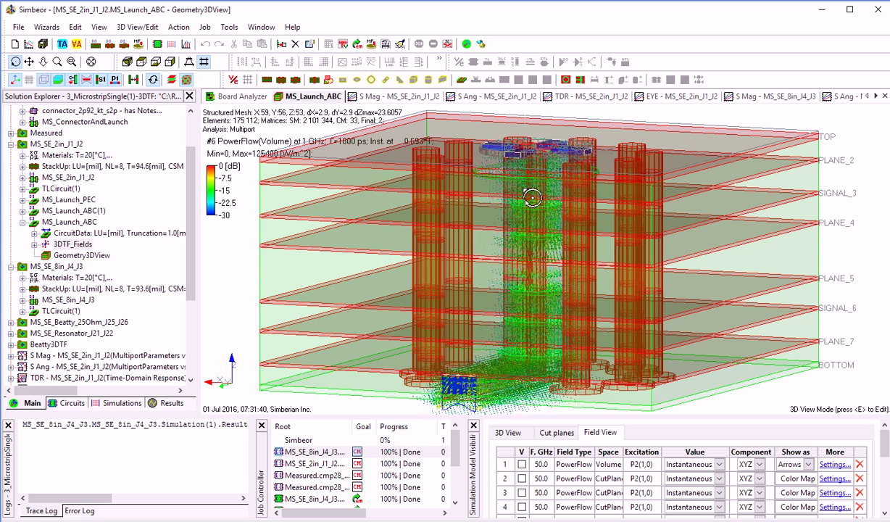
pyautogui.scroll(5, 552, 217)
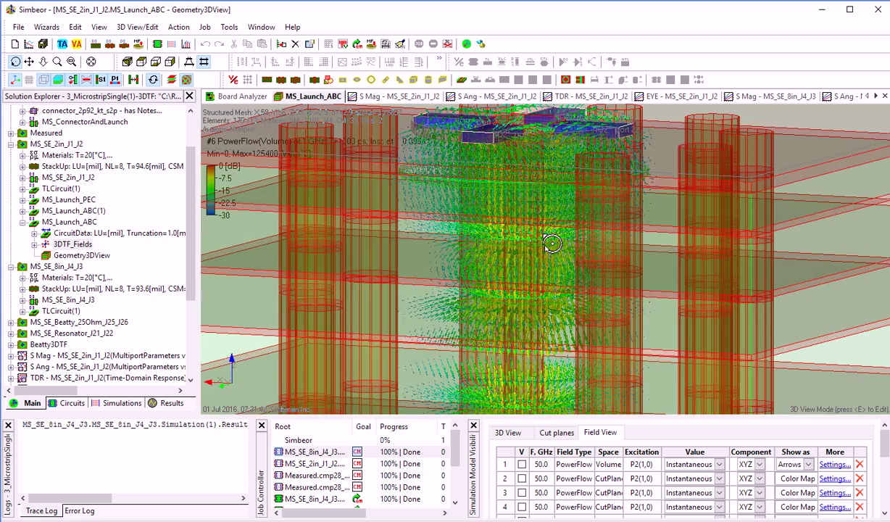
pyautogui.scroll(4, 554, 247)
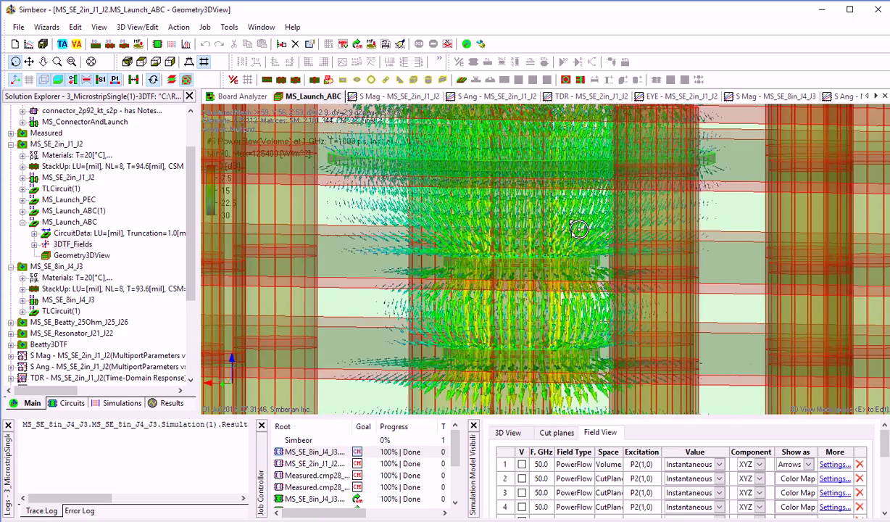
pyautogui.scroll(-2, 578, 231)
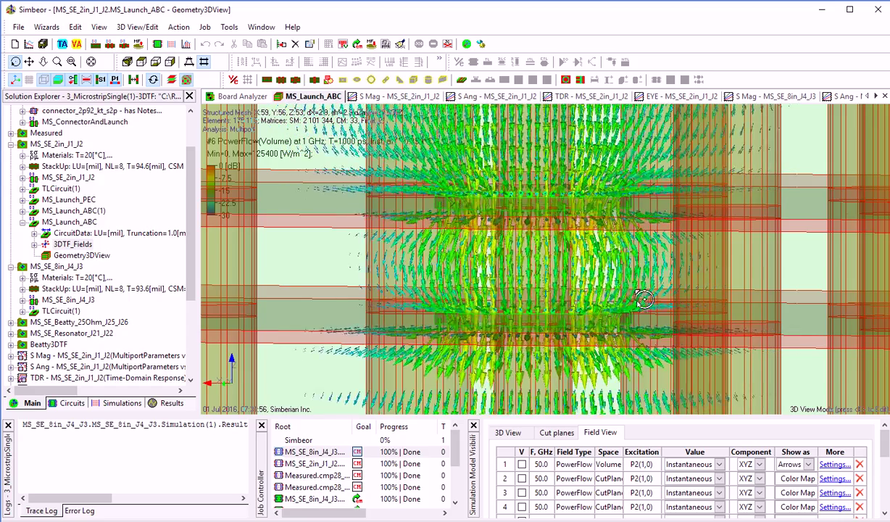
pyautogui.moveTo(566, 323); pyautogui.dragTo(505, 241)
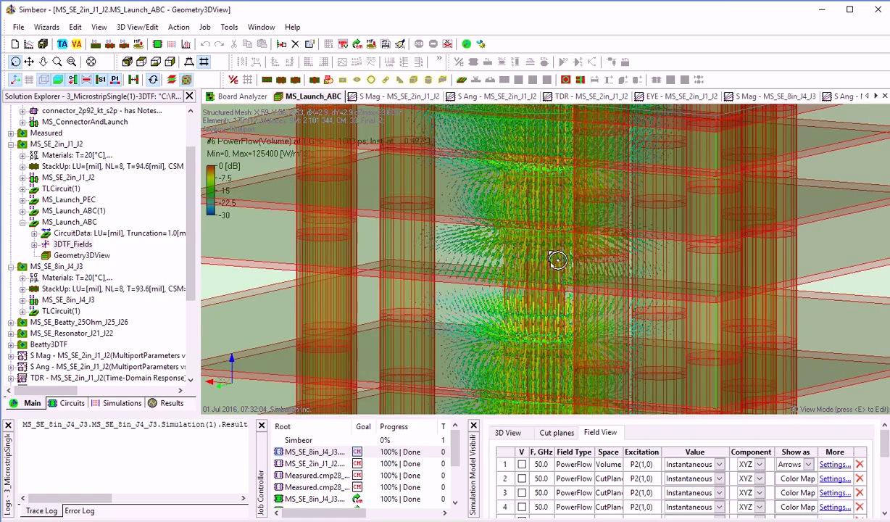
pyautogui.moveTo(583, 223); pyautogui.dragTo(717, 198)
pyautogui.moveTo(596, 265); pyautogui.dragTo(623, 227)
pyautogui.moveTo(600, 272); pyautogui.dragTo(562, 237)
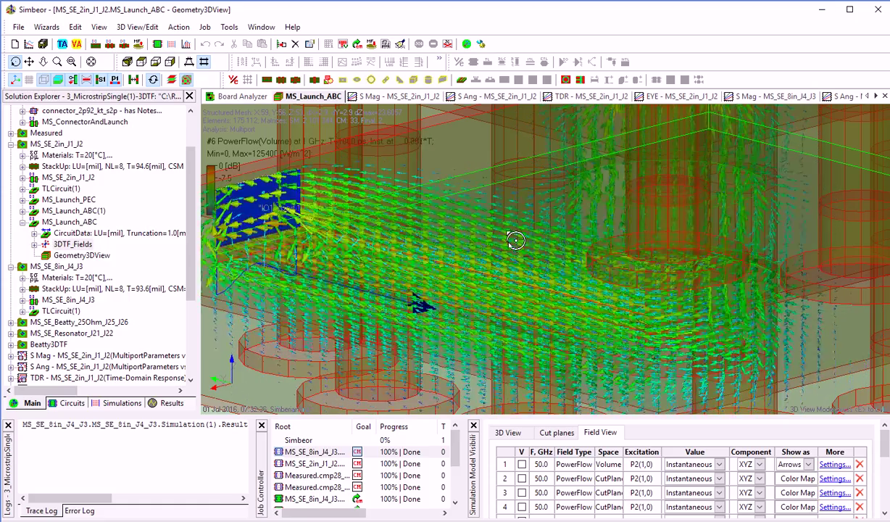
pyautogui.scroll(-5, 484, 280)
pyautogui.moveTo(516, 251); pyautogui.dragTo(693, 331)
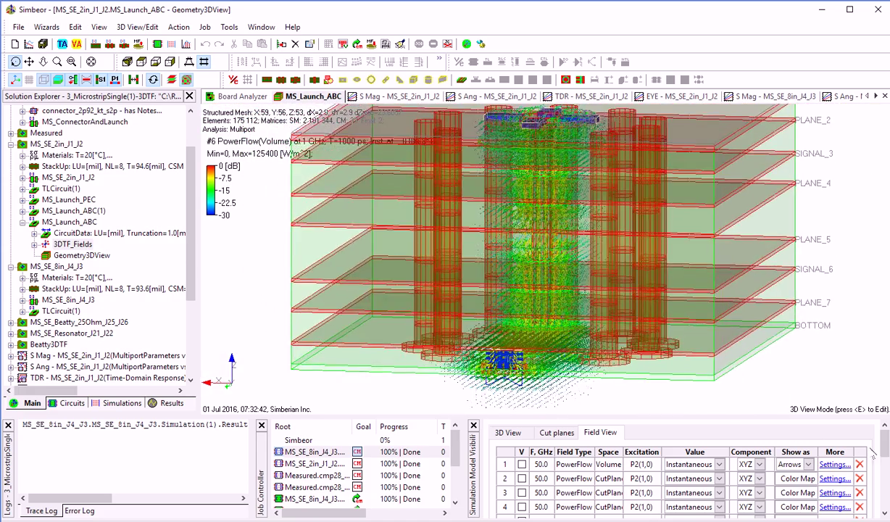
# Compare the 1 GHz and 15 GHz power-flow plots, settle back on 1 GHz, and reorient the model.
pyautogui.moveTo(884, 444); pyautogui.dragTo(884, 472)
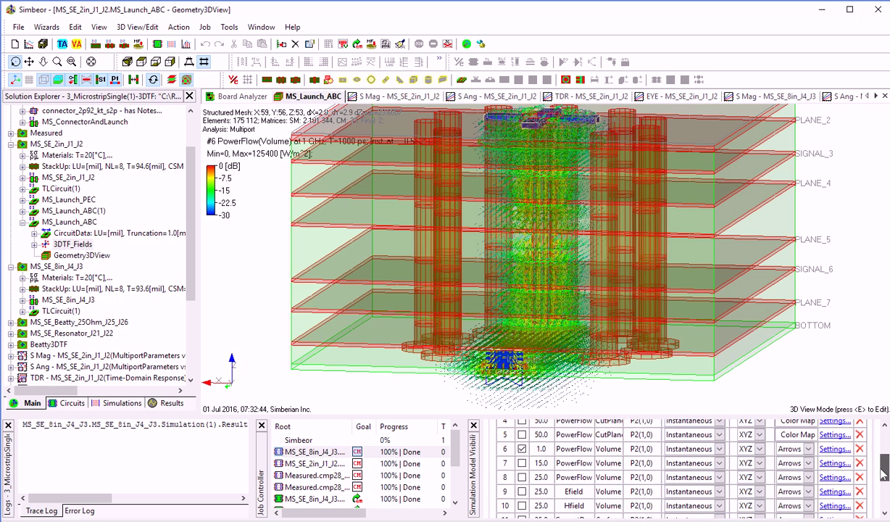
pyautogui.click(522, 448)
pyautogui.click(522, 462)
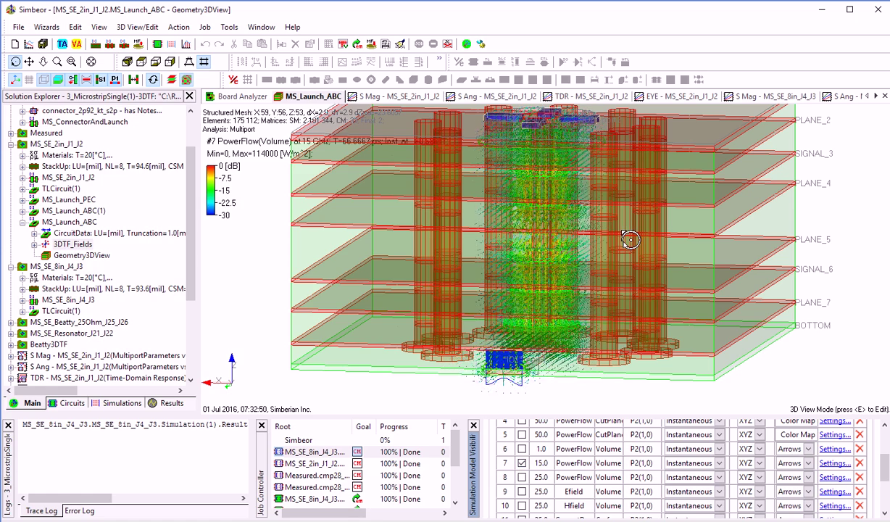
pyautogui.click(522, 463)
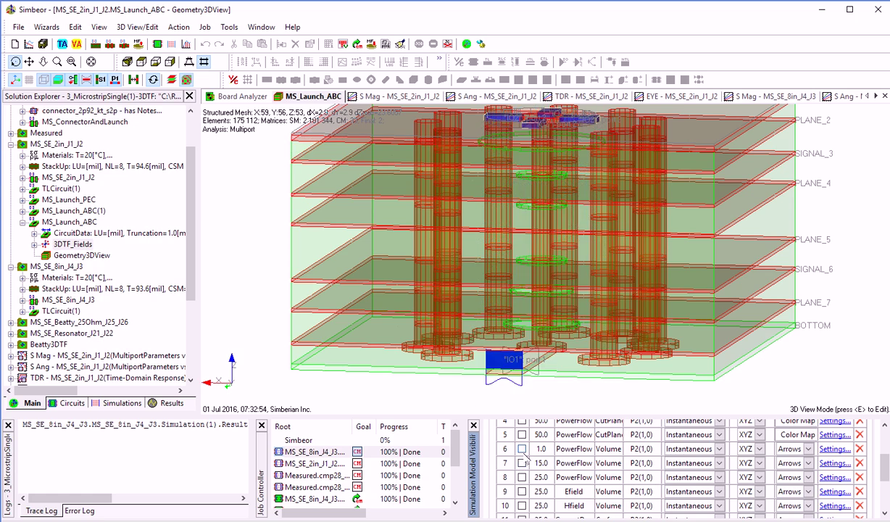
pyautogui.click(523, 451)
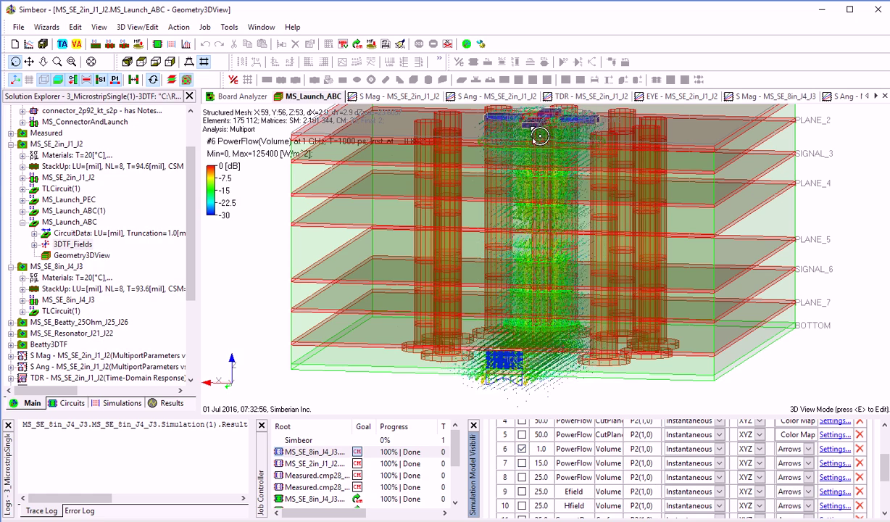
pyautogui.moveTo(492, 334); pyautogui.dragTo(534, 336)
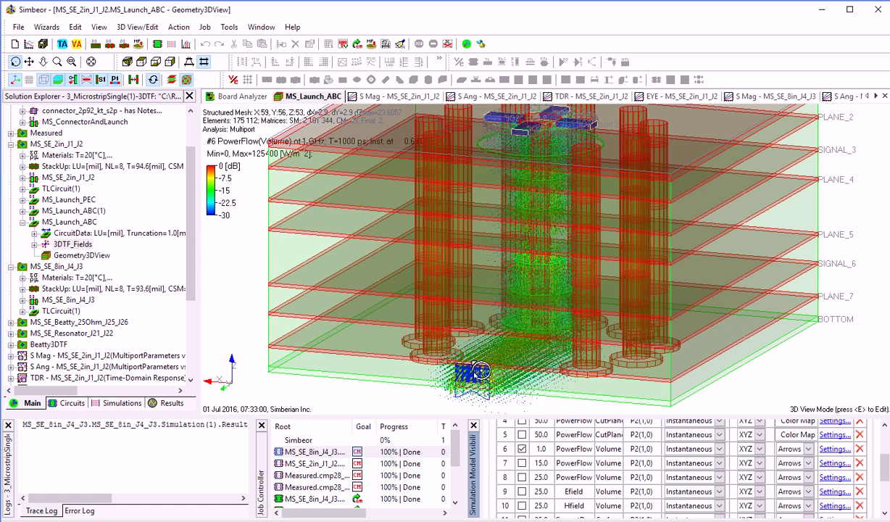
# Replace the 1 GHz volume power flow with the 15 GHz plot and view it from the side.
pyautogui.click(521, 449)
pyautogui.click(521, 462)
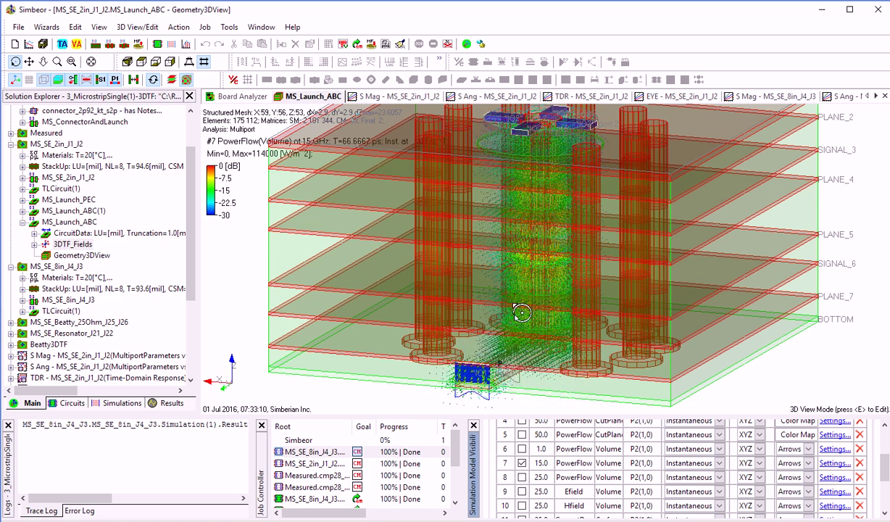
pyautogui.scroll(3, 563, 271)
pyautogui.moveTo(562, 271); pyautogui.dragTo(649, 247)
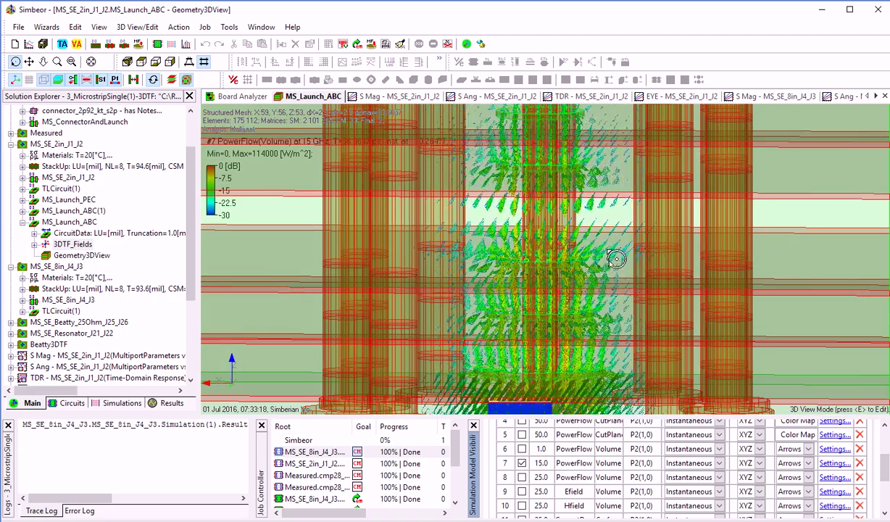
pyautogui.moveTo(621, 254); pyautogui.dragTo(554, 253)
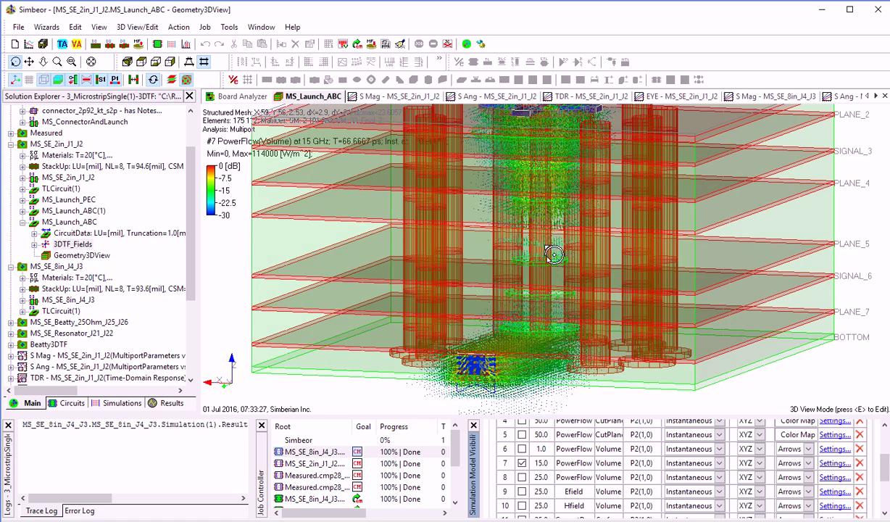
# Show the 25 GHz volume power flow, zoom out, then switch it off and return the table to its top.
pyautogui.click(522, 477)
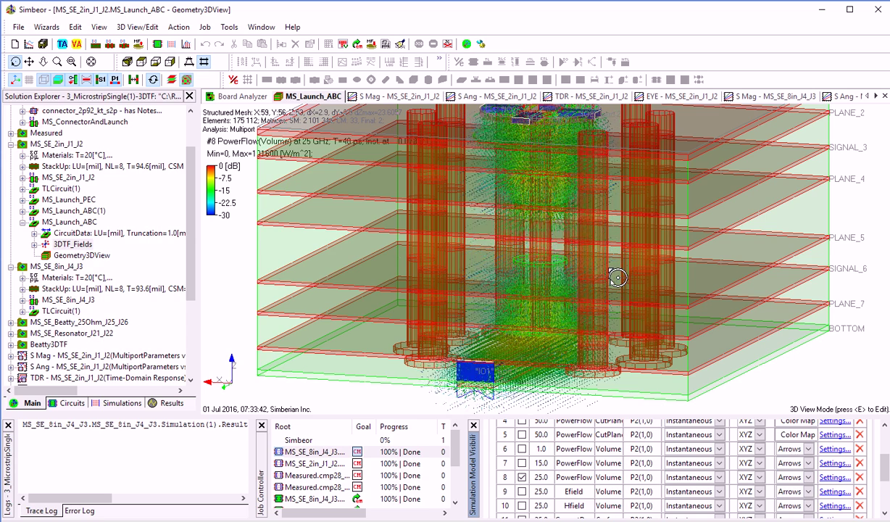
pyautogui.scroll(-2, 618, 276)
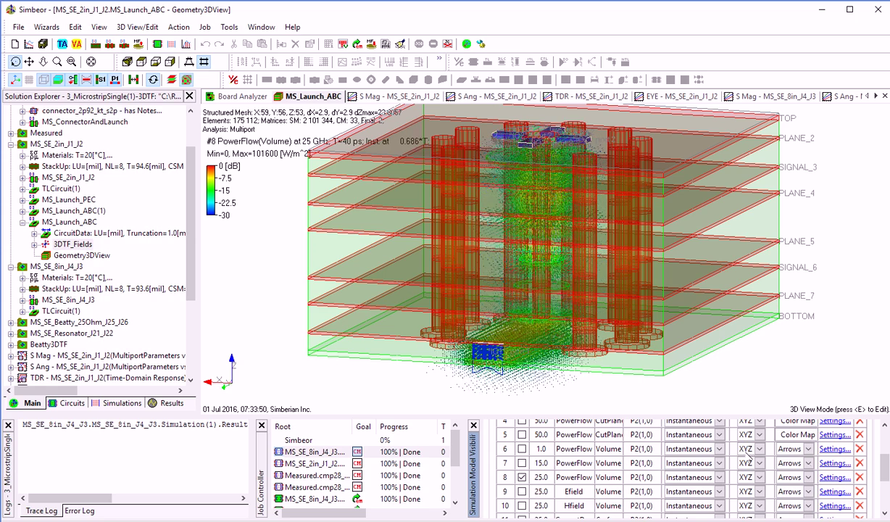
pyautogui.click(522, 476)
pyautogui.scroll(4, 848, 446)
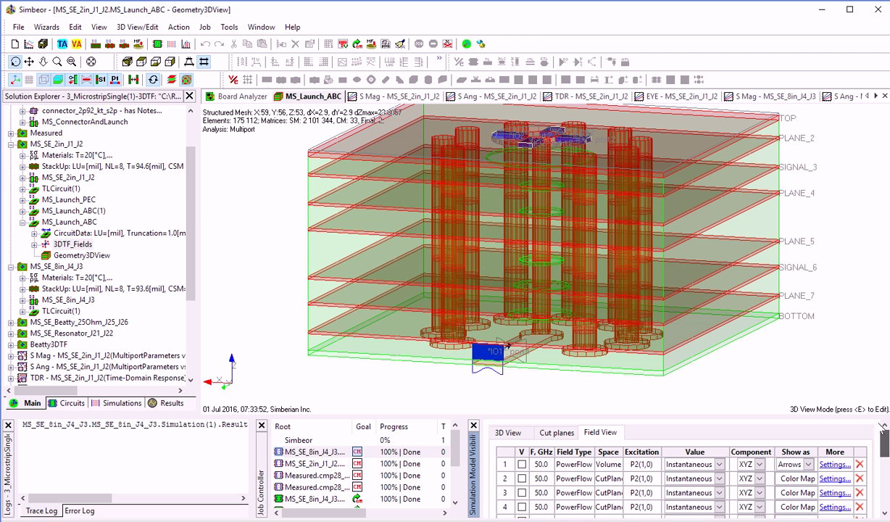
# Turn on the 50 GHz volume power-flow plot (row 1) and orbit and zoom around the launch.
pyautogui.click(521, 464)
pyautogui.moveTo(595, 300); pyautogui.dragTo(510, 322)
pyautogui.scroll(5, 550, 330)
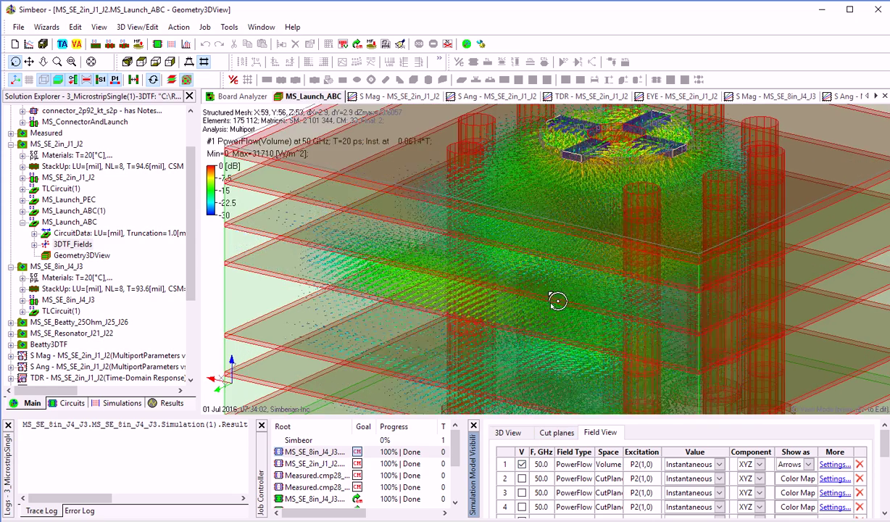
pyautogui.moveTo(558, 299); pyautogui.dragTo(537, 242)
pyautogui.scroll(5, 547, 275)
pyautogui.scroll(3, 668, 250)
pyautogui.scroll(-5, 652, 232)
pyautogui.scroll(-3, 652, 235)
pyautogui.scroll(3, 417, 281)
# Centre on the top cross-shaped port, switch to the front view, and adjust the angle slightly.
pyautogui.moveTo(421, 280); pyautogui.dragTo(449, 280)
pyautogui.press('f')
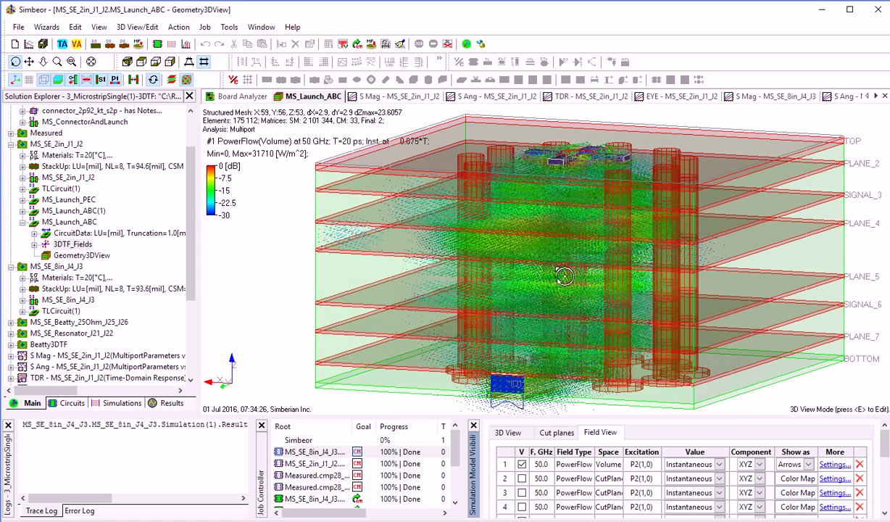
pyautogui.moveTo(537, 279); pyautogui.dragTo(524, 280)
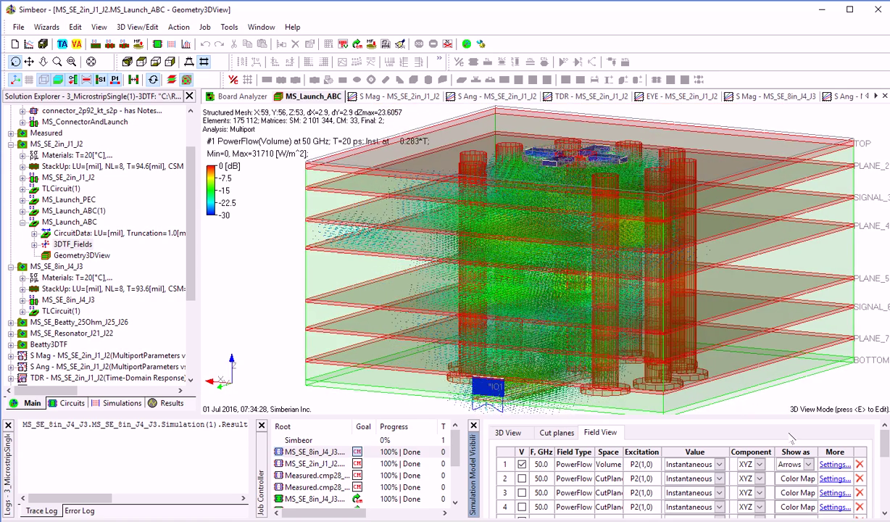
pyautogui.scroll(-1, 847, 427)
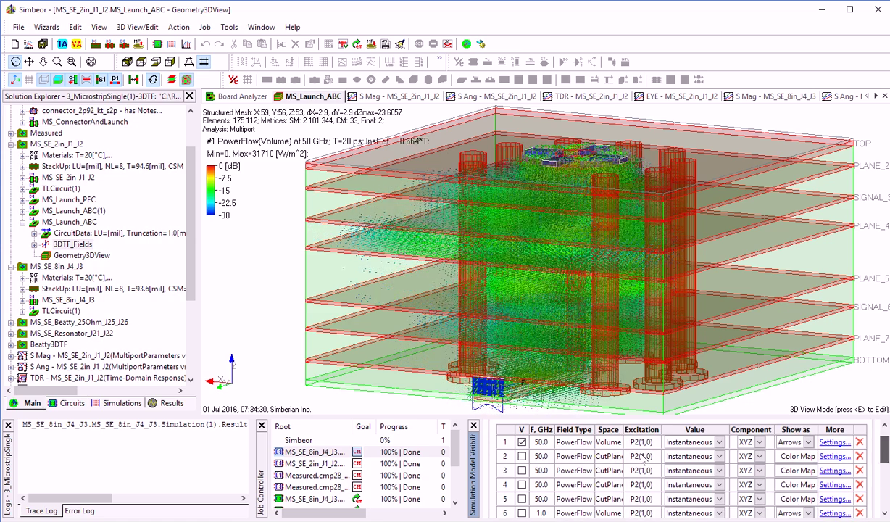
# Turn on the four 50 GHz power-flow cut-plane colour maps (rows 2–5) and orbit to inspect them.
pyautogui.click(522, 455)
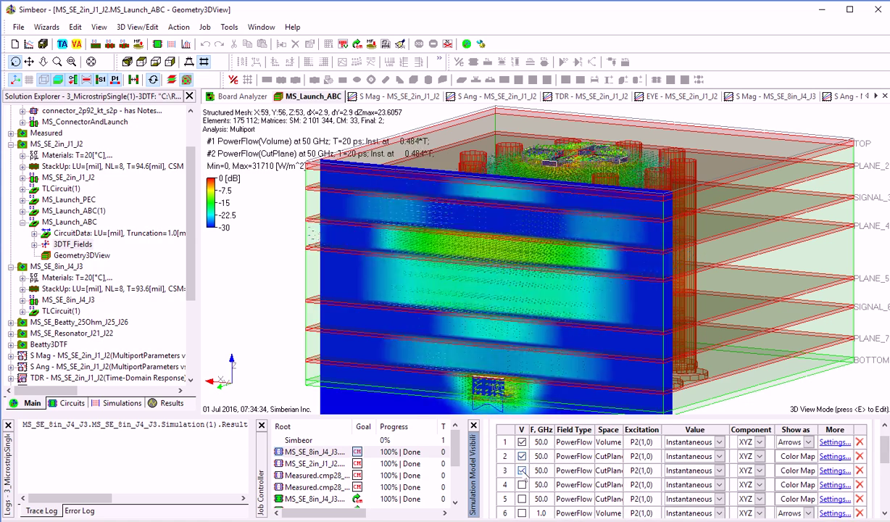
pyautogui.click(521, 470)
pyautogui.click(521, 483)
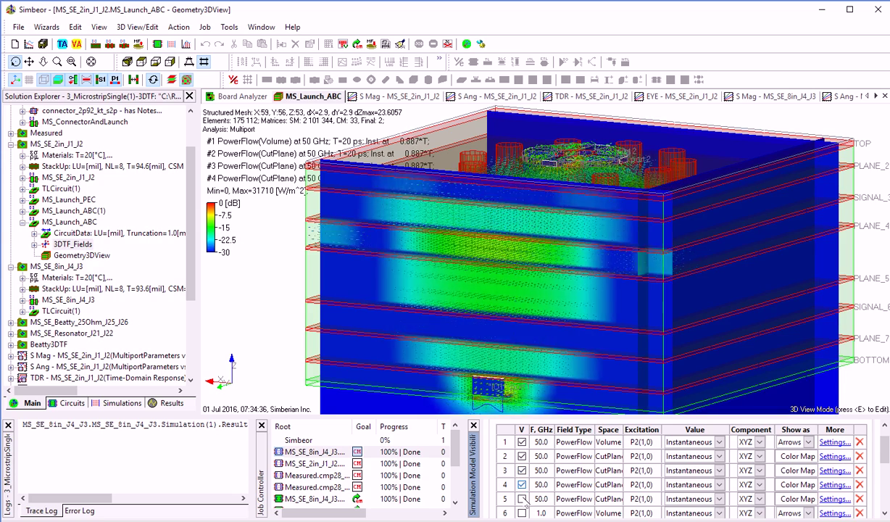
pyautogui.click(521, 499)
pyautogui.moveTo(563, 340); pyautogui.dragTo(708, 343)
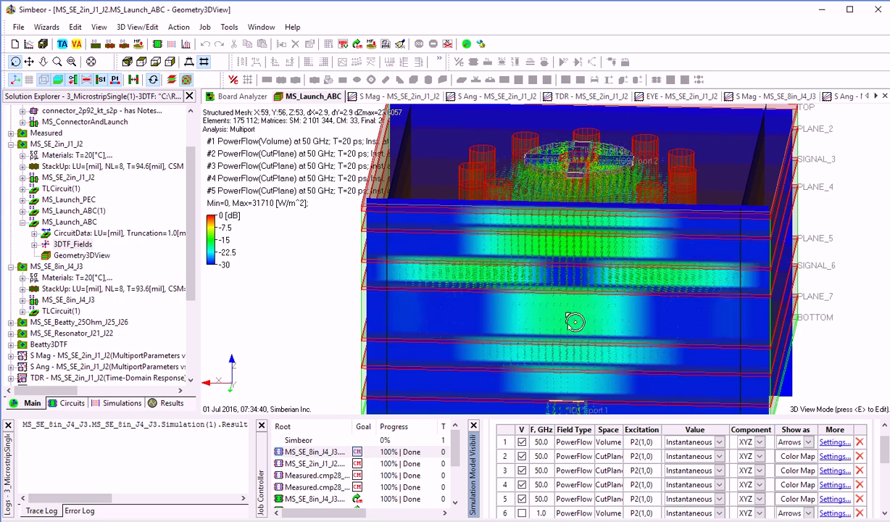
pyautogui.moveTo(567, 318); pyautogui.dragTo(511, 333)
pyautogui.moveTo(596, 341); pyautogui.dragTo(566, 291)
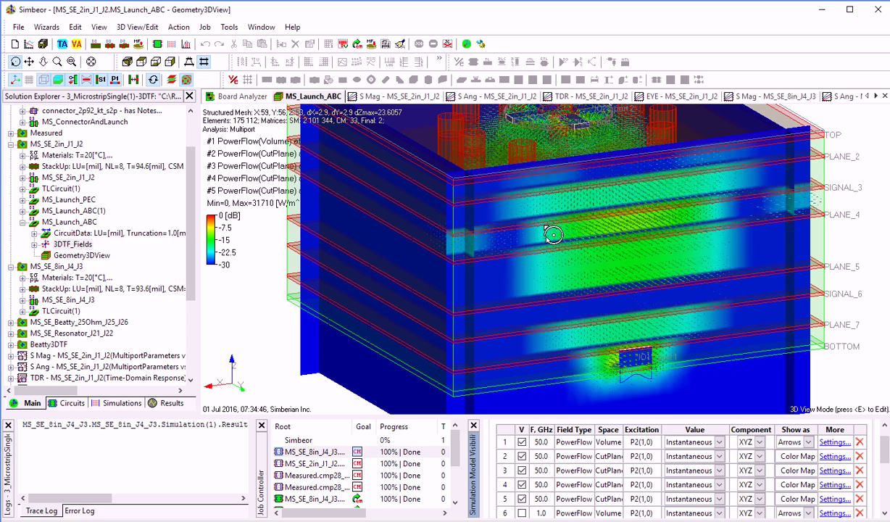
pyautogui.moveTo(532, 248); pyautogui.dragTo(540, 234)
# Adjust the conductor transparency factor in the 3D visibility attributes, then orbit between front and corner views.
pyautogui.press('v')
pyautogui.moveTo(134, 116); pyautogui.dragTo(80, 113)
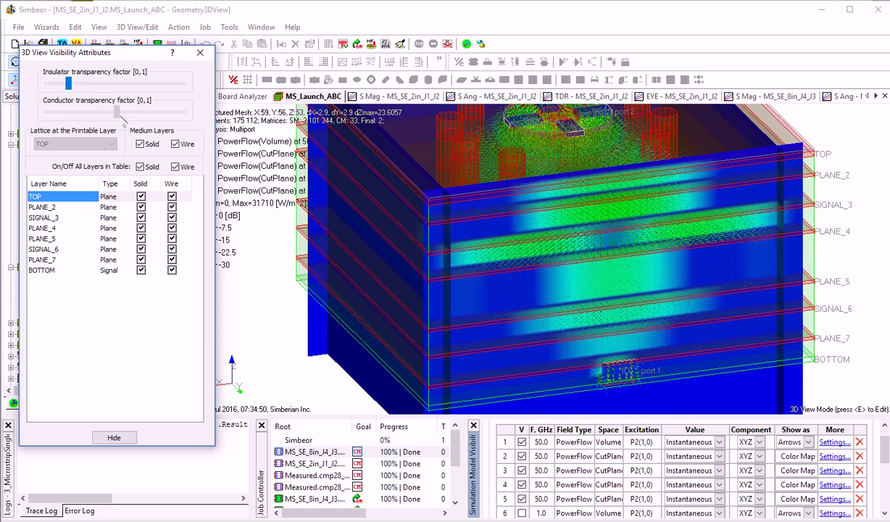
pyautogui.moveTo(121, 112); pyautogui.dragTo(149, 112)
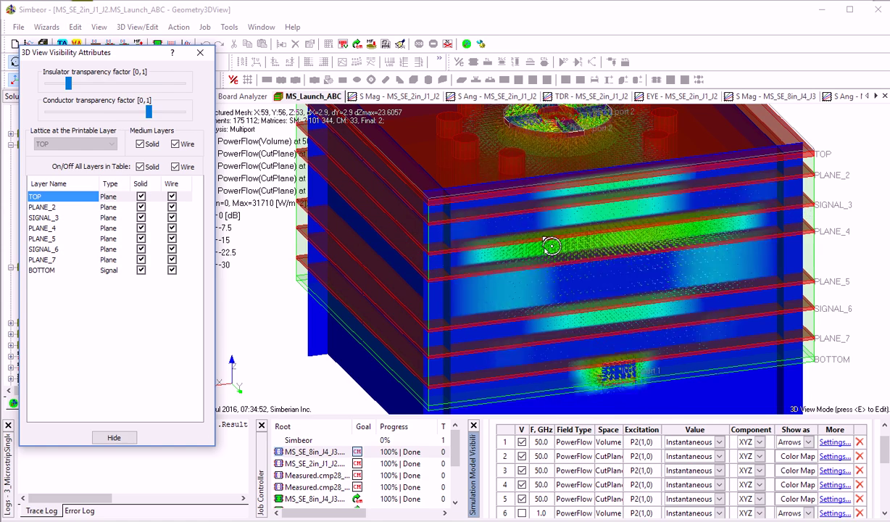
pyautogui.click(200, 53)
pyautogui.moveTo(623, 276); pyautogui.dragTo(534, 287)
pyautogui.moveTo(598, 287); pyautogui.dragTo(475, 275)
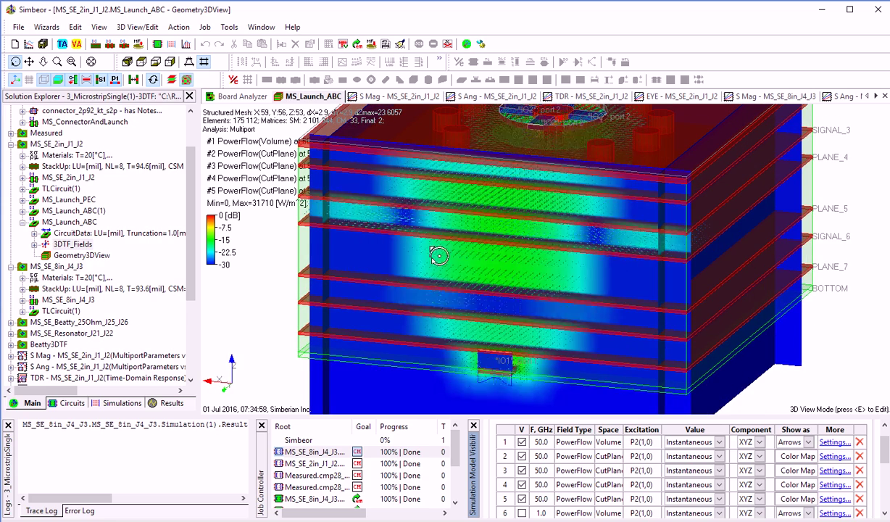
pyautogui.moveTo(500, 269); pyautogui.dragTo(405, 268)
pyautogui.moveTo(500, 238); pyautogui.dragTo(564, 264)
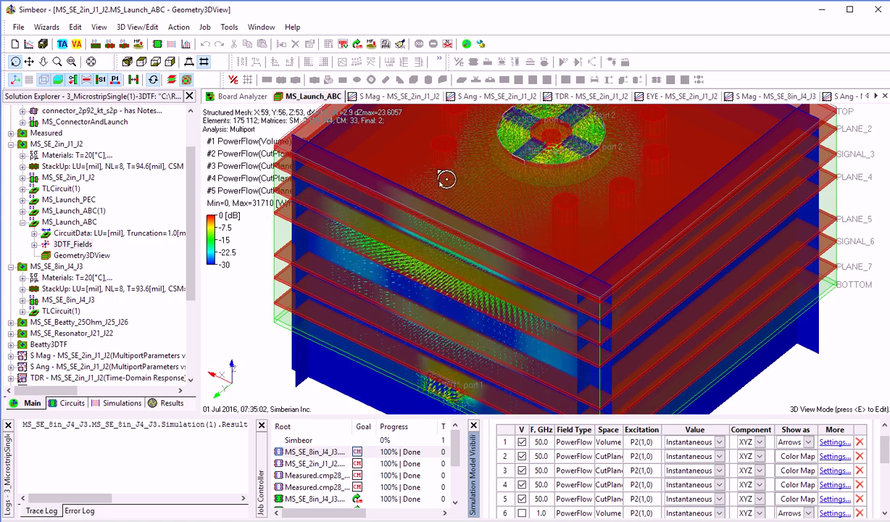
pyautogui.moveTo(534, 311); pyautogui.dragTo(528, 232)
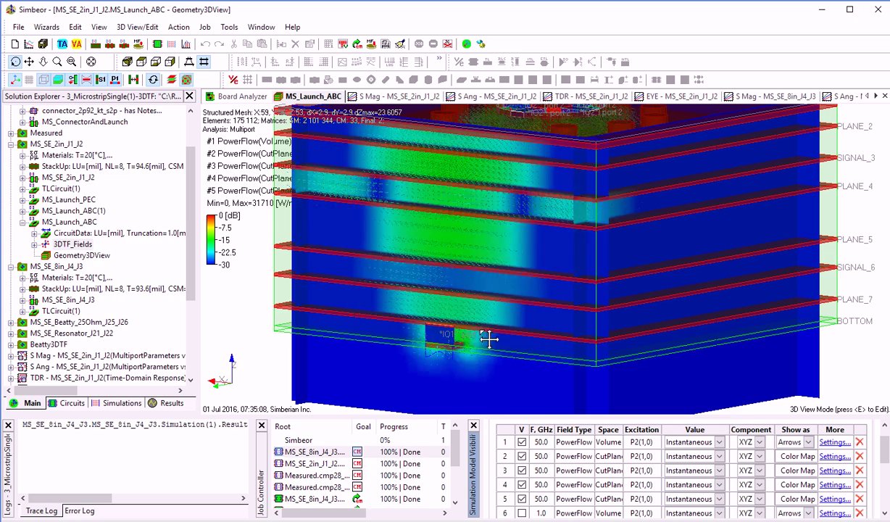
pyautogui.moveTo(495, 327); pyautogui.dragTo(435, 338)
pyautogui.moveTo(463, 282); pyautogui.dragTo(548, 318)
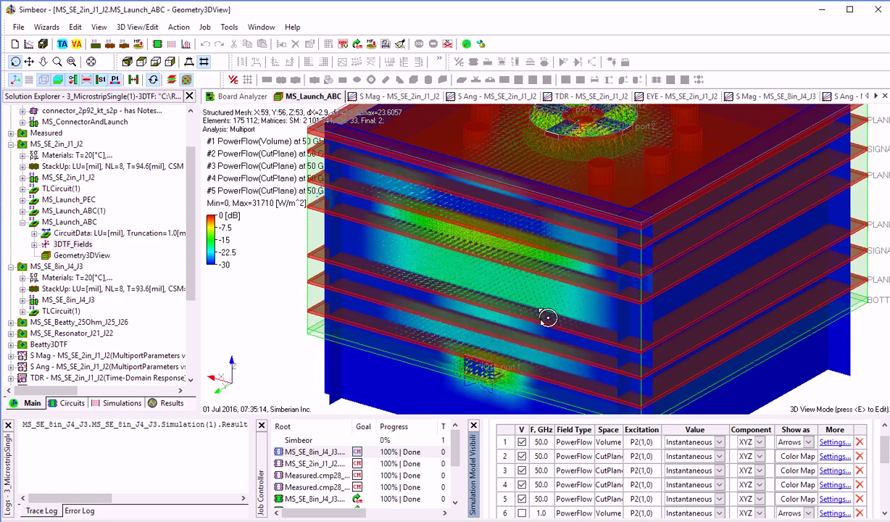
pyautogui.scroll(-3, 548, 317)
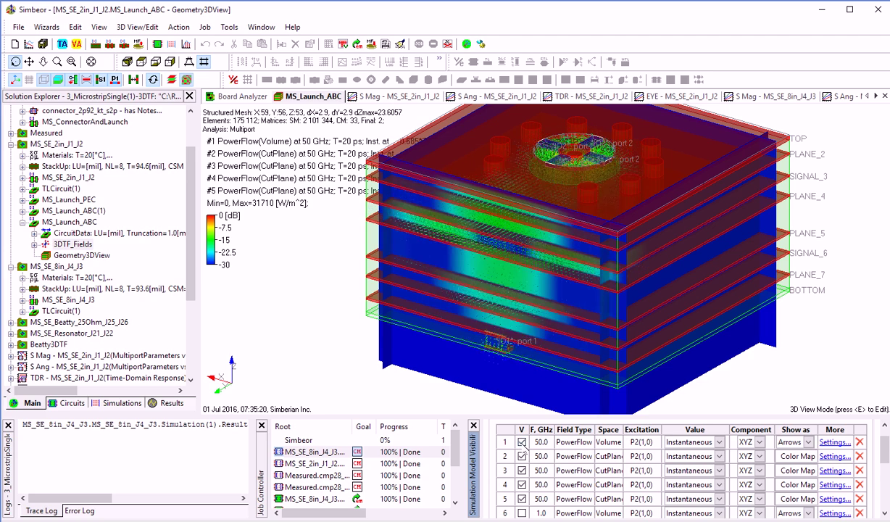
pyautogui.moveTo(555, 327); pyautogui.dragTo(535, 165)
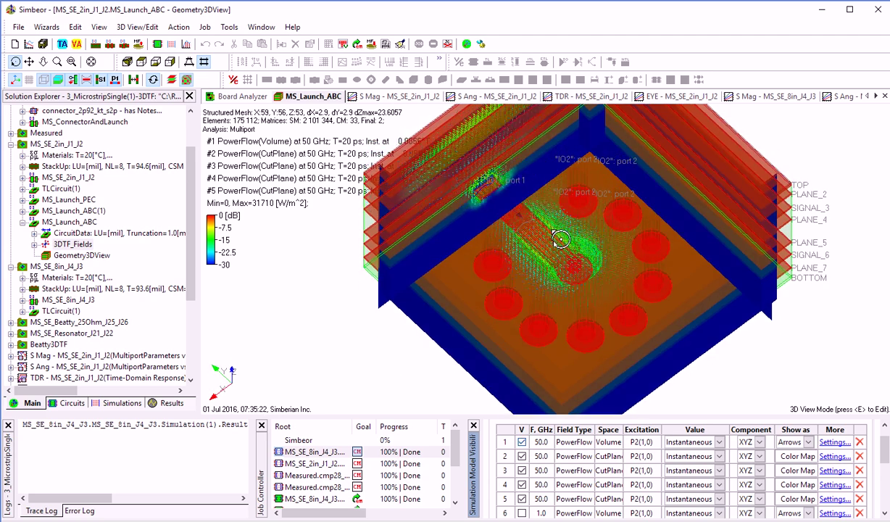
pyautogui.scroll(3, 559, 240)
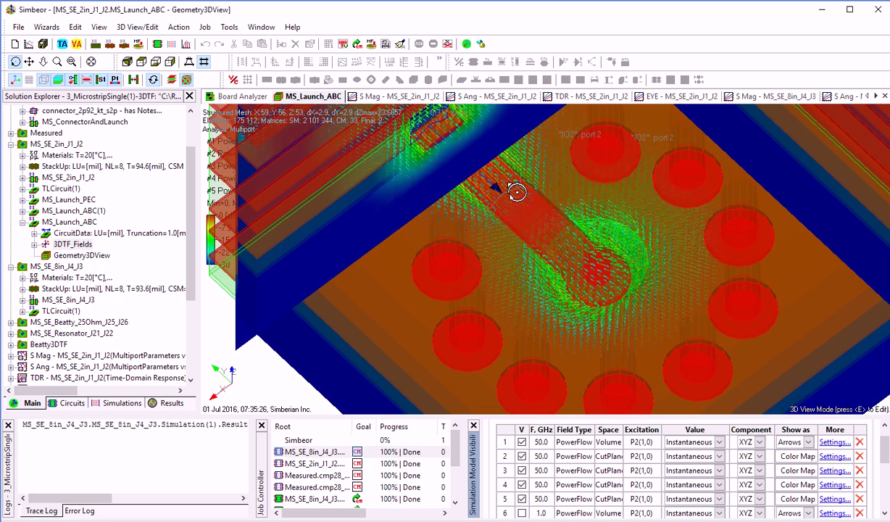
pyautogui.moveTo(522, 201)
pyautogui.mouseDown()
pyautogui.moveTo(602, 321)
pyautogui.moveTo(587, 314)
pyautogui.mouseUp()
pyautogui.moveTo(572, 260); pyautogui.dragTo(459, 251)
pyautogui.scroll(-3, 459, 250)
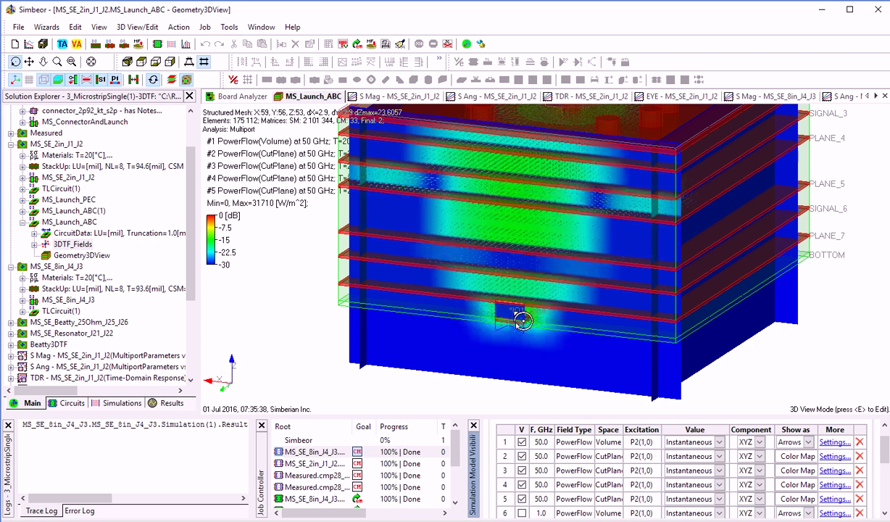
pyautogui.moveTo(558, 302); pyautogui.dragTo(514, 348)
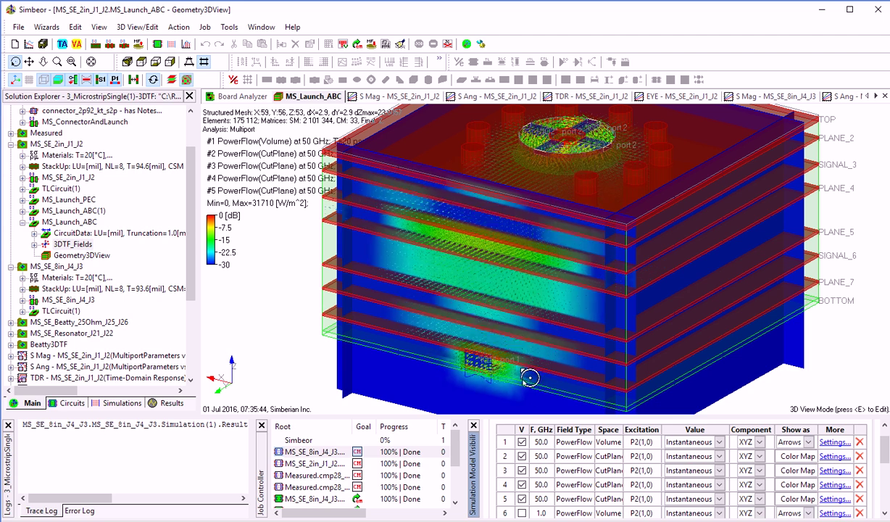
# Hide the 50 GHz volume power-flow arrows and cut-plane maps #2, #5, #4 and #3.
pyautogui.click(521, 441)
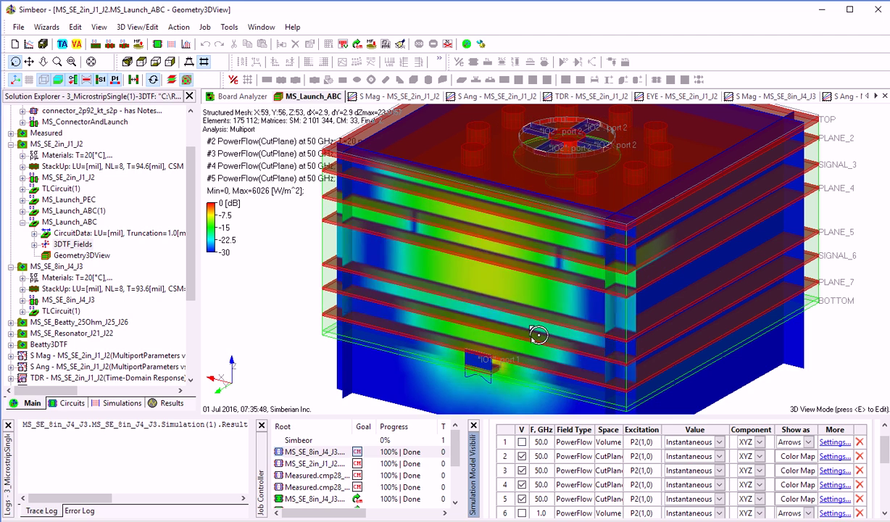
pyautogui.moveTo(555, 340)
pyautogui.mouseDown()
pyautogui.moveTo(450, 319)
pyautogui.moveTo(431, 253)
pyautogui.moveTo(439, 232)
pyautogui.moveTo(432, 171)
pyautogui.moveTo(497, 297)
pyautogui.moveTo(573, 352)
pyautogui.moveTo(563, 346)
pyautogui.mouseUp()
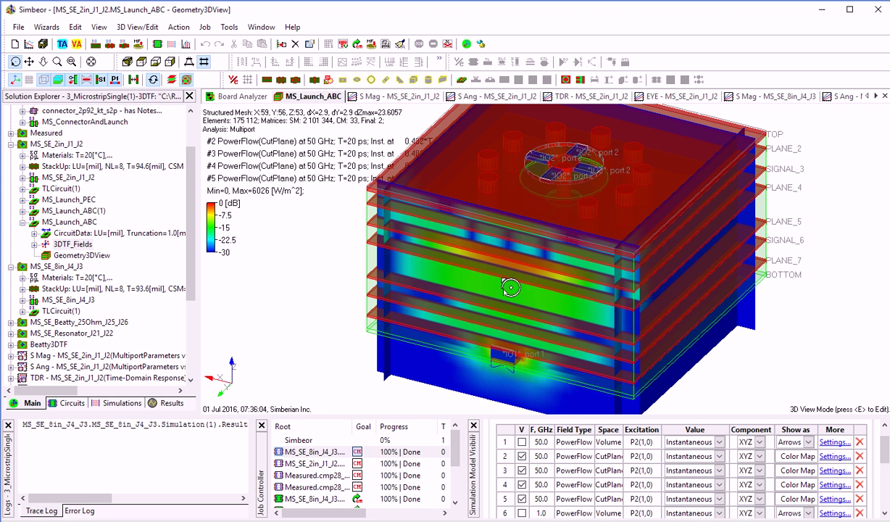
pyautogui.moveTo(511, 290); pyautogui.dragTo(531, 248)
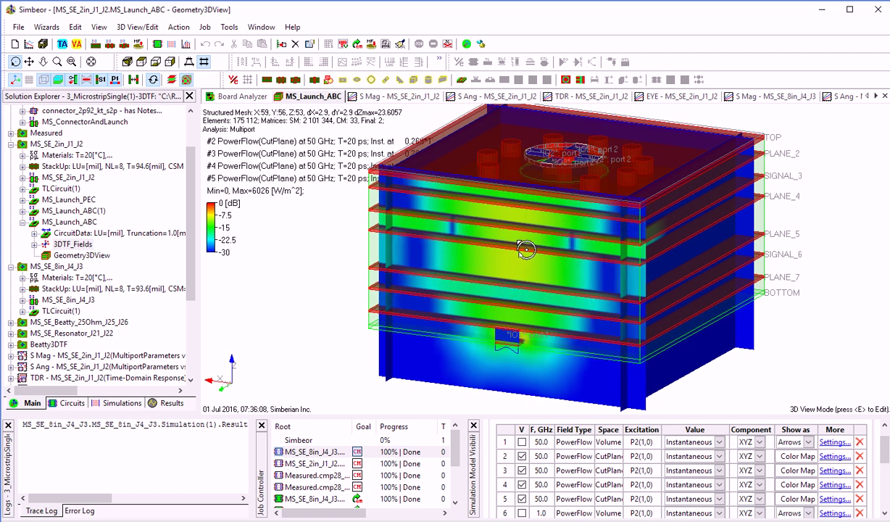
pyautogui.click(522, 456)
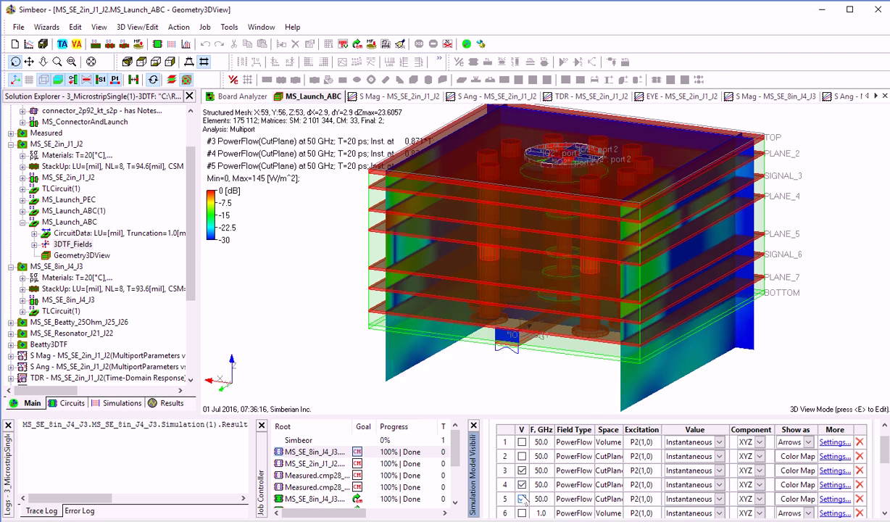
pyautogui.click(521, 498)
pyautogui.click(522, 484)
pyautogui.moveTo(675, 363); pyautogui.dragTo(380, 302)
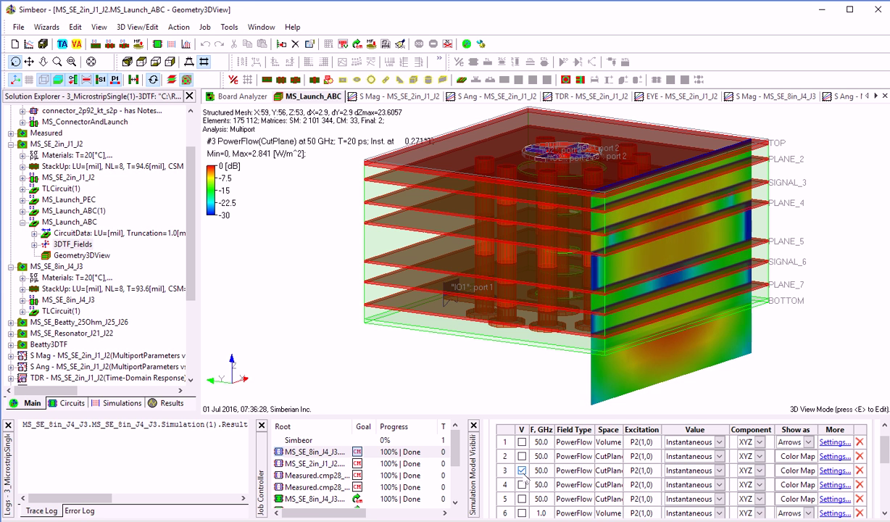
pyautogui.click(522, 470)
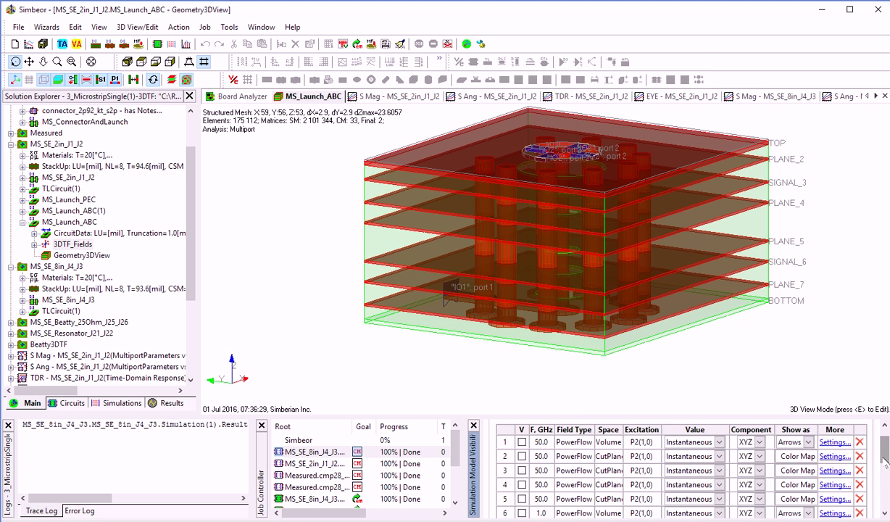
# Turn on the 25 GHz volume power-flow field (row 8) and shift the layer stack in view.
pyautogui.scroll(-1, 849, 449)
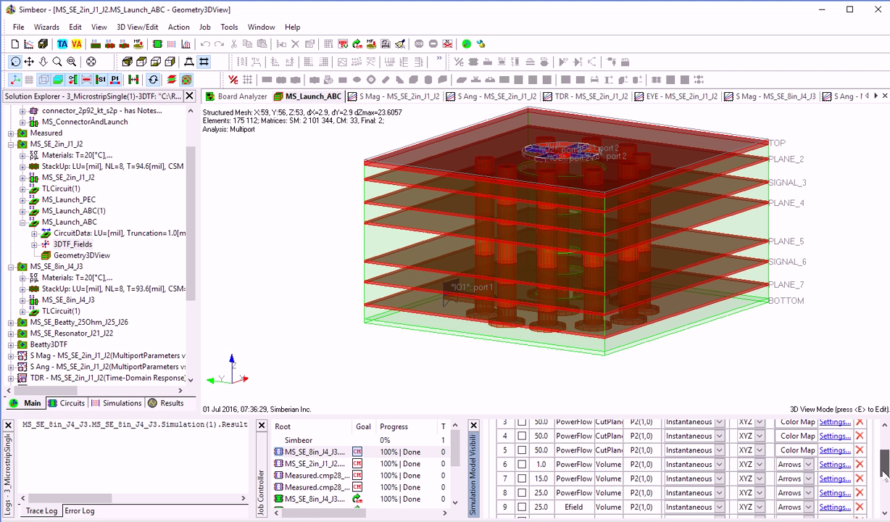
pyautogui.click(521, 493)
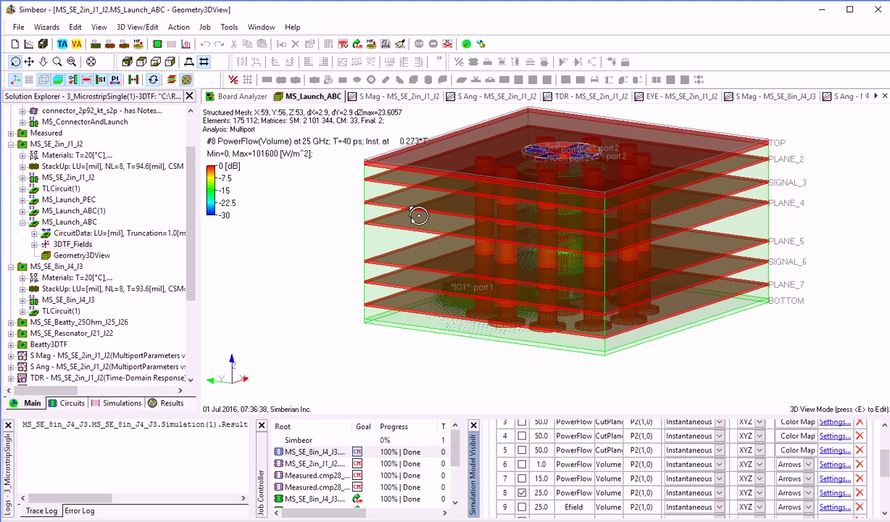
pyautogui.moveTo(423, 241); pyautogui.dragTo(491, 291)
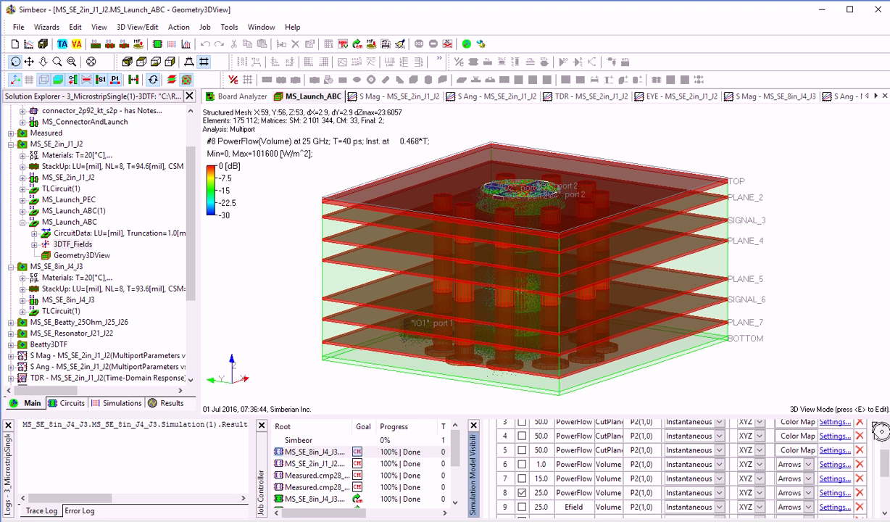
pyautogui.scroll(5, 884, 462)
# Set the Z-axis lower cut plane to about 67 so only PLANE_2 remains, then zoom in.
pyautogui.click(556, 433)
pyautogui.moveTo(881, 451); pyautogui.dragTo(838, 498)
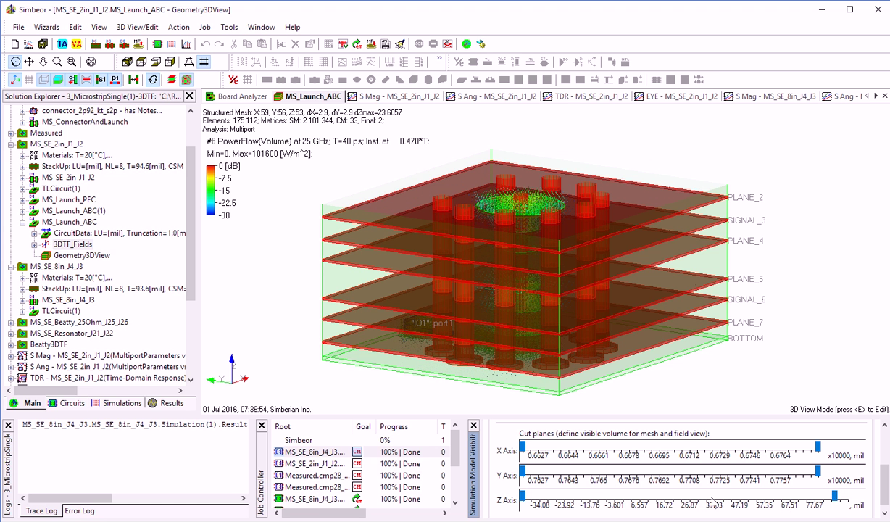
pyautogui.moveTo(522, 497); pyautogui.dragTo(802, 496)
pyautogui.scroll(5, 570, 276)
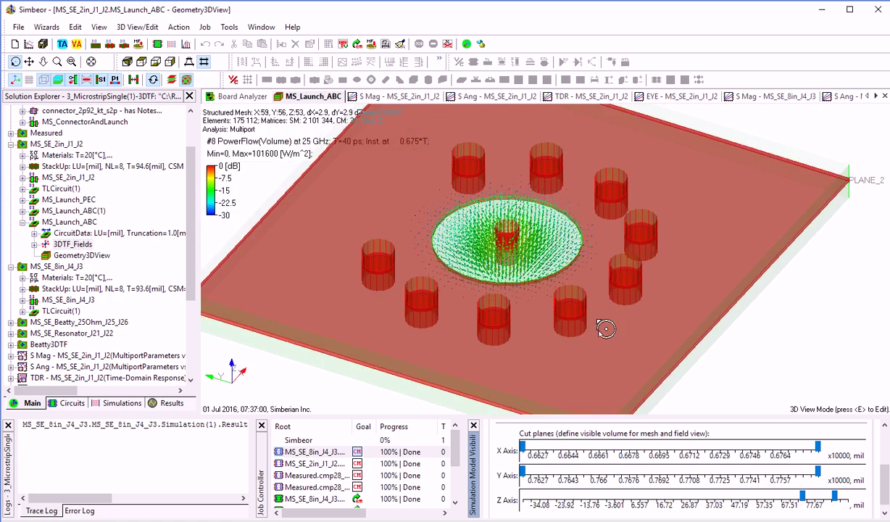
pyautogui.scroll(3, 602, 312)
pyautogui.moveTo(613, 310); pyautogui.dragTo(560, 239)
pyautogui.scroll(5, 848, 467)
# Show the 25 GHz E-field, then swap it for the H-field arrows around the pad and orbit.
pyautogui.click(596, 430)
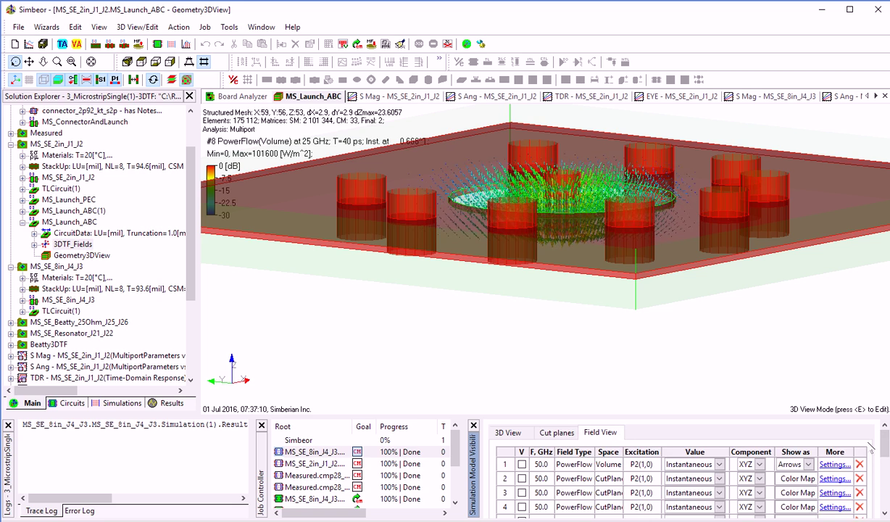
pyautogui.moveTo(883, 444); pyautogui.dragTo(885, 474)
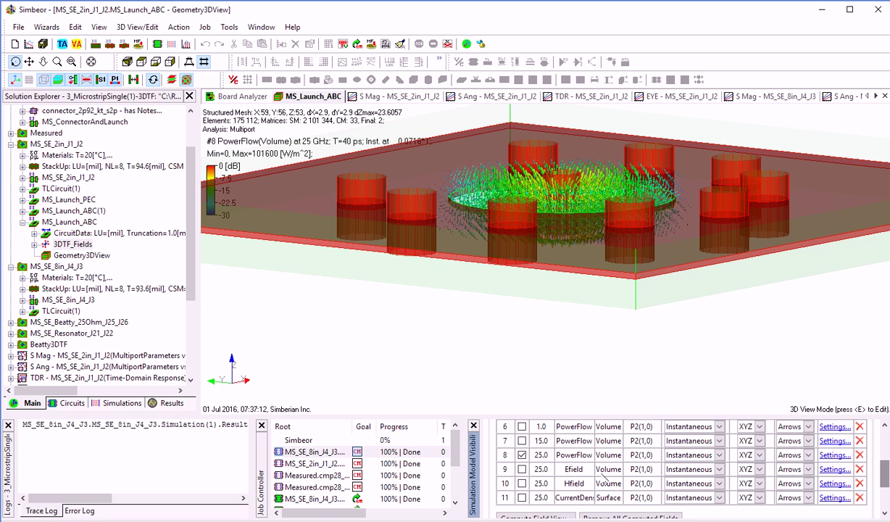
pyautogui.click(522, 469)
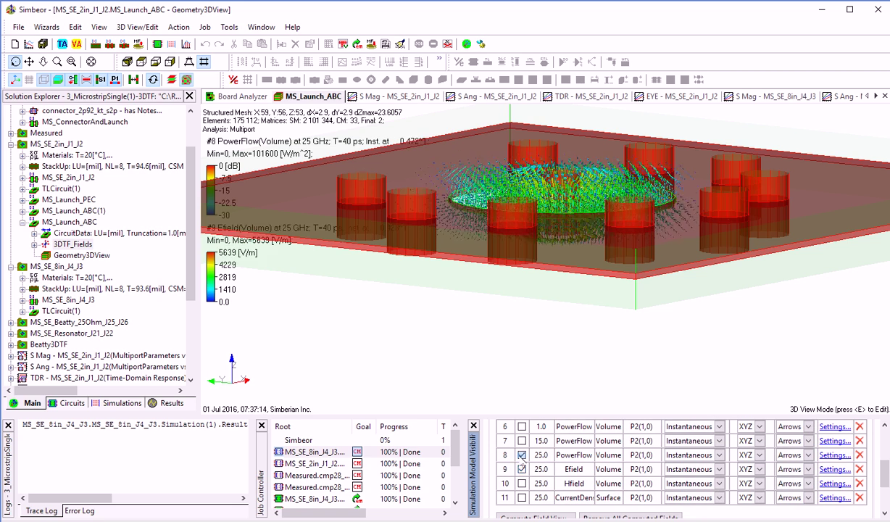
pyautogui.scroll(5, 632, 291)
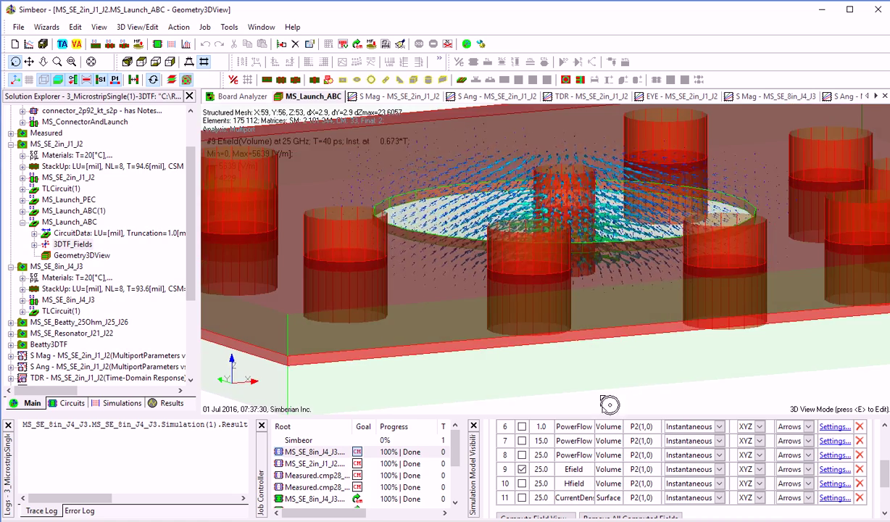
pyautogui.click(521, 483)
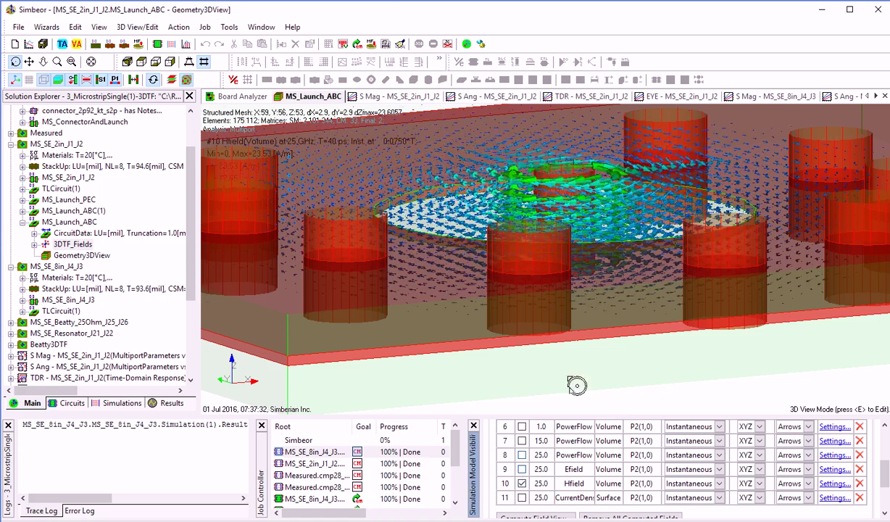
pyautogui.moveTo(687, 282); pyautogui.dragTo(465, 331)
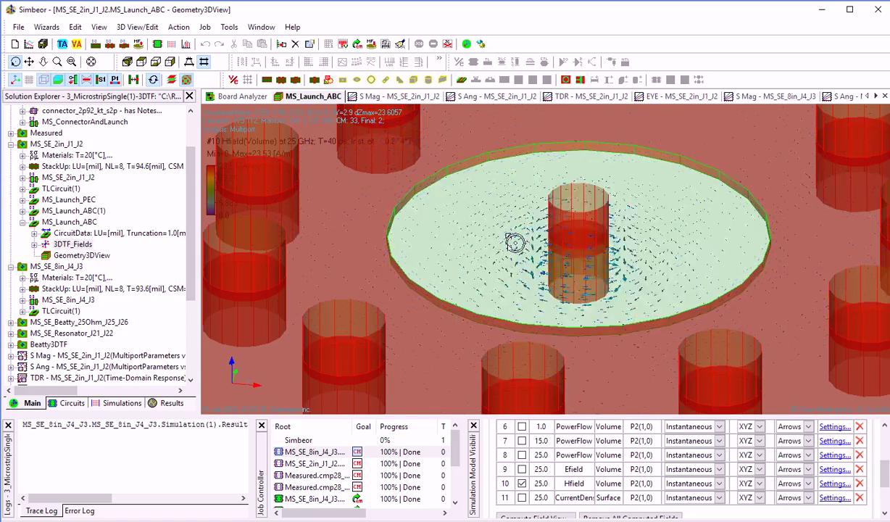
pyautogui.moveTo(489, 313); pyautogui.dragTo(675, 280)
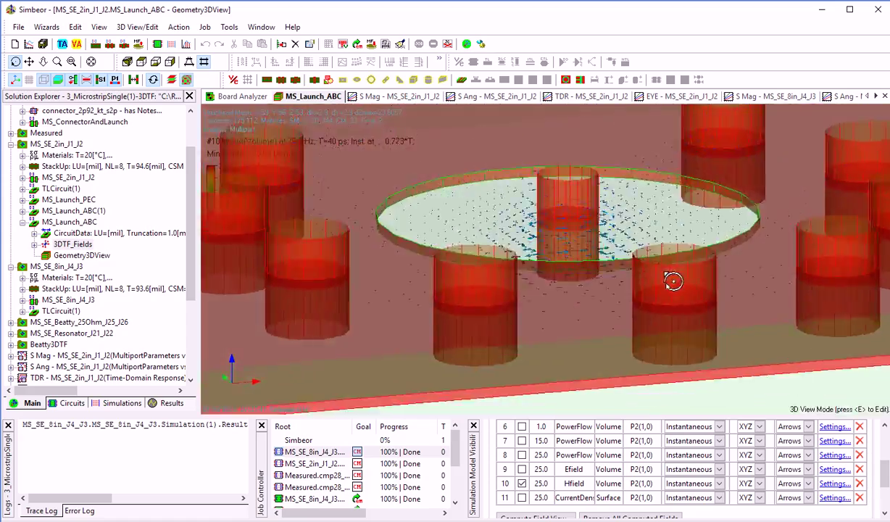
# Swap the H-field for 25 GHz surface current density (row 11) and orbit around the pad and vias.
pyautogui.click(522, 497)
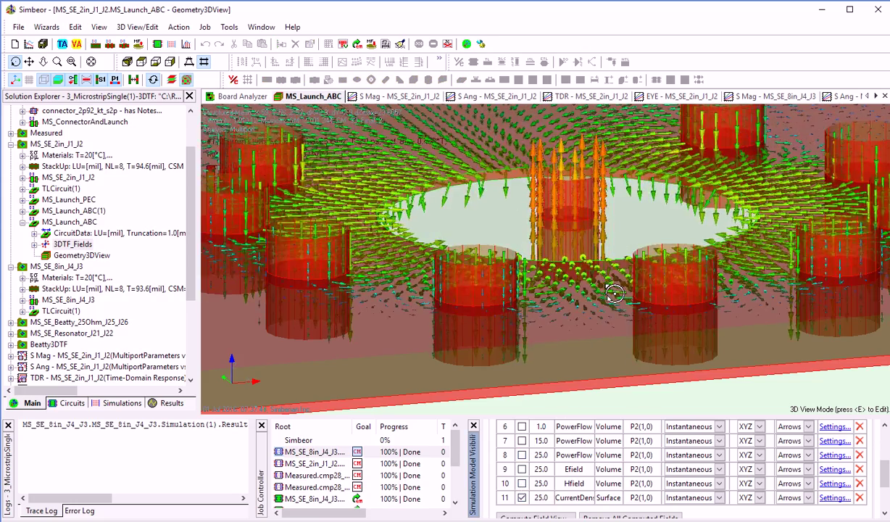
pyautogui.moveTo(613, 292); pyautogui.dragTo(621, 216)
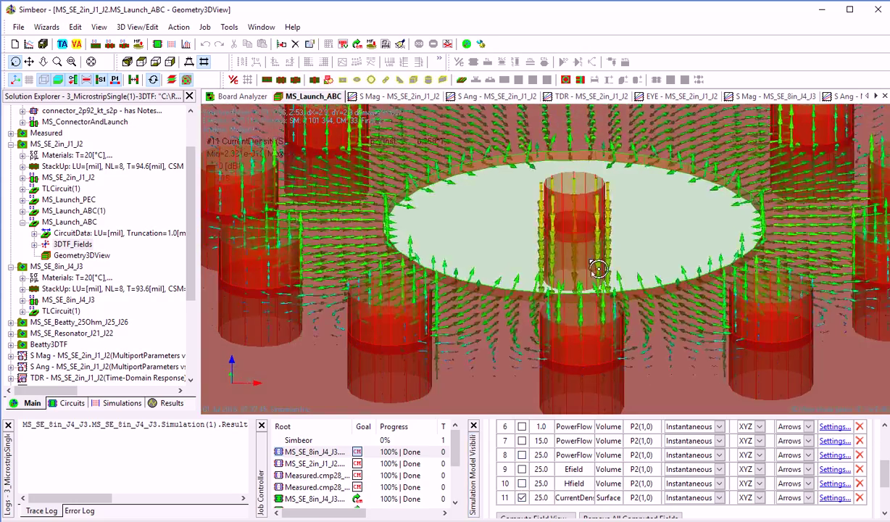
pyautogui.scroll(-3, 602, 269)
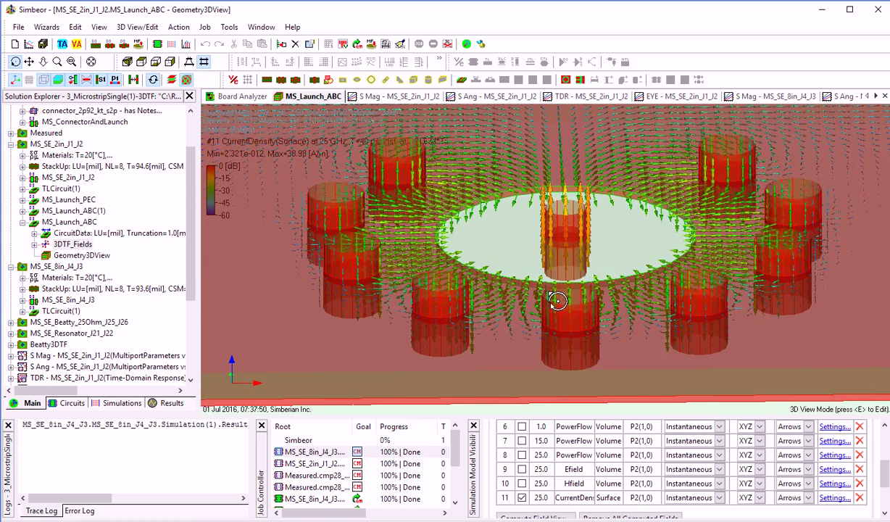
pyautogui.moveTo(566, 310); pyautogui.dragTo(482, 328)
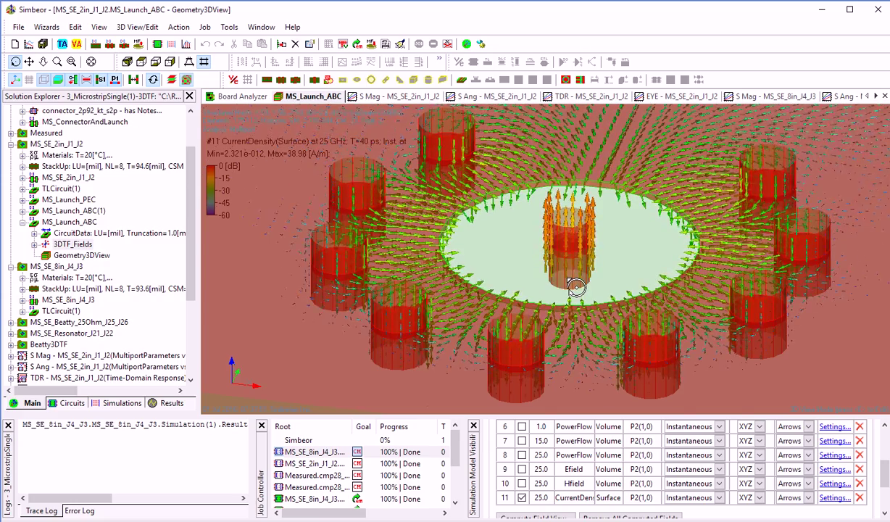
pyautogui.scroll(5, 575, 288)
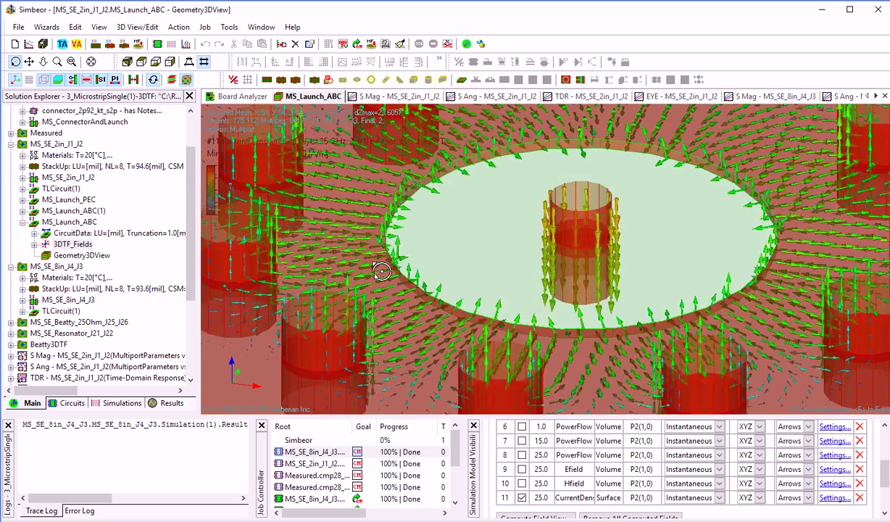
pyautogui.moveTo(430, 333); pyautogui.dragTo(685, 319)
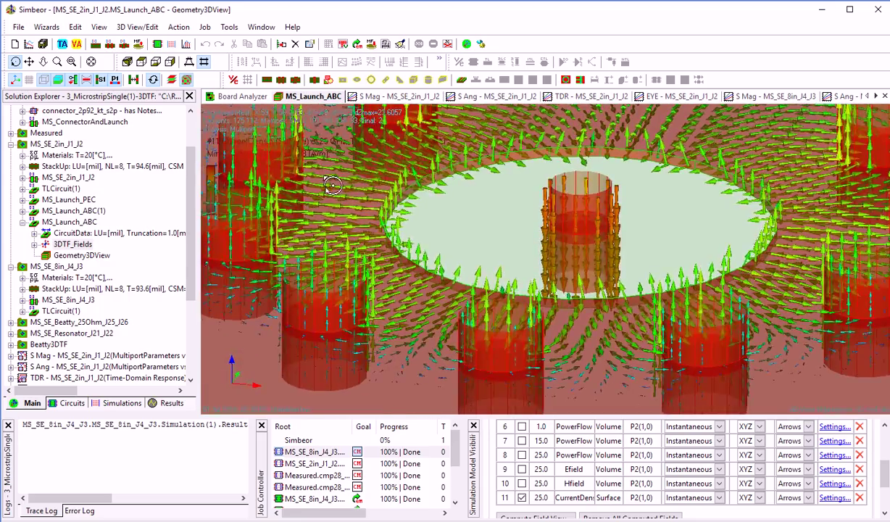
pyautogui.moveTo(389, 292); pyautogui.dragTo(422, 182)
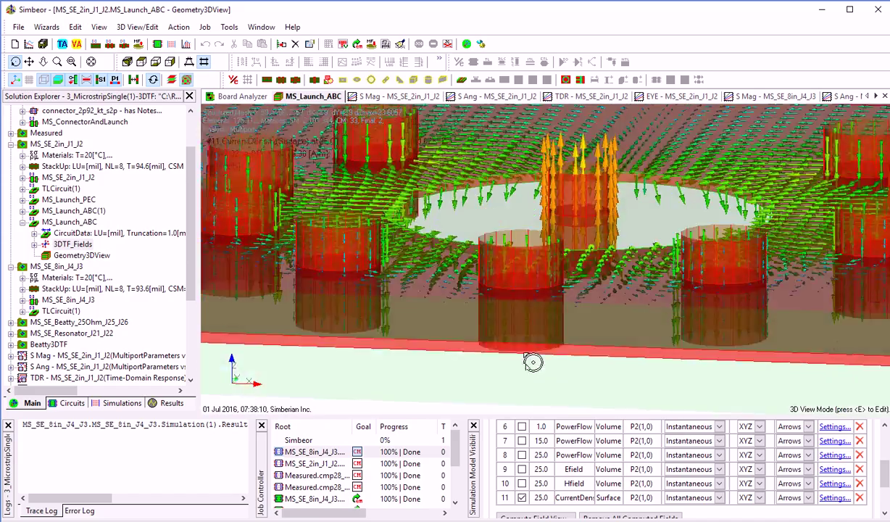
pyautogui.moveTo(532, 362); pyautogui.dragTo(519, 321)
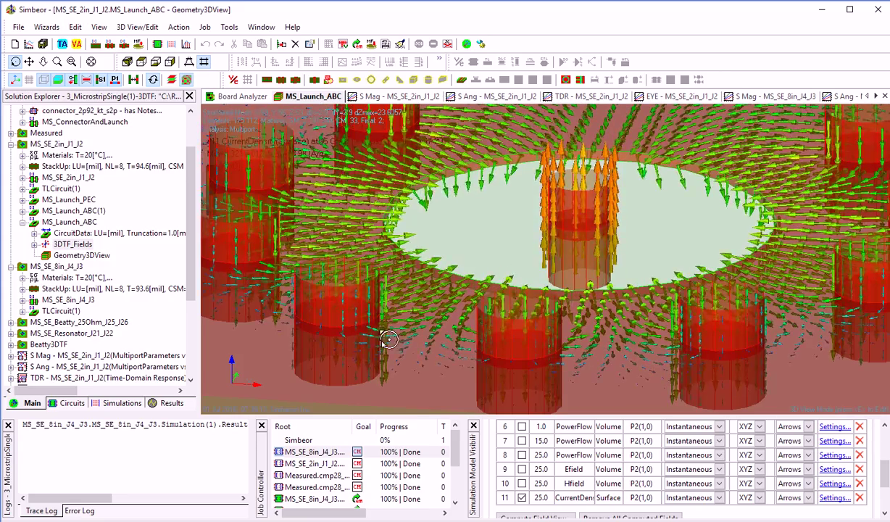
pyautogui.moveTo(821, 268); pyautogui.dragTo(512, 274)
pyautogui.scroll(-5, 580, 271)
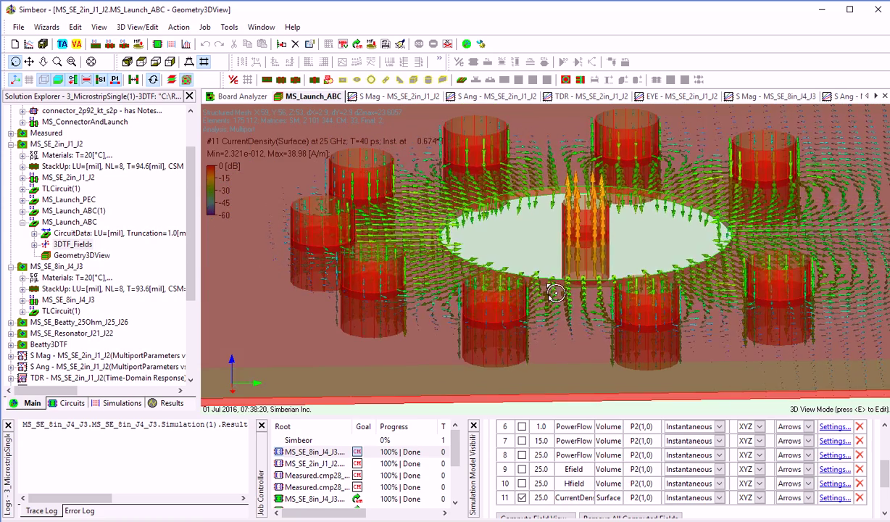
pyautogui.moveTo(620, 259); pyautogui.dragTo(590, 307)
# Narrow the Z-axis cut-plane band so only a thin slice of layers stays visible.
pyautogui.scroll(5, 681, 464)
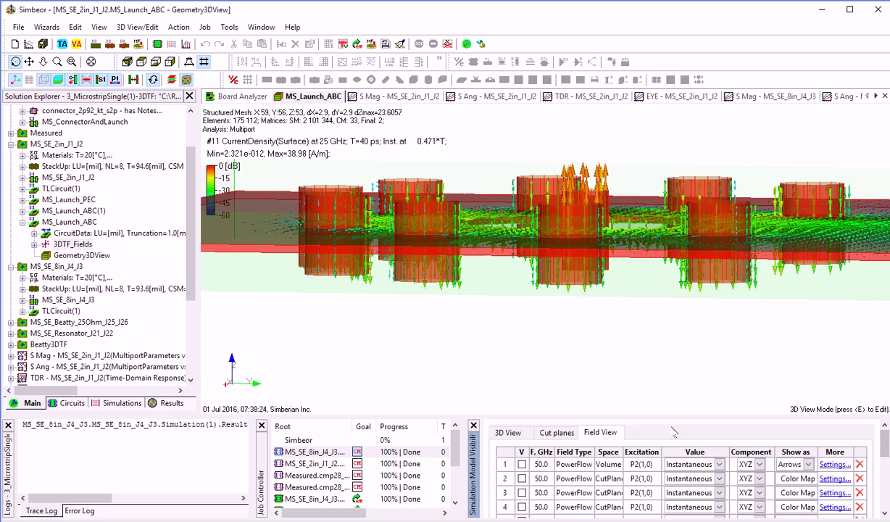
pyautogui.click(556, 432)
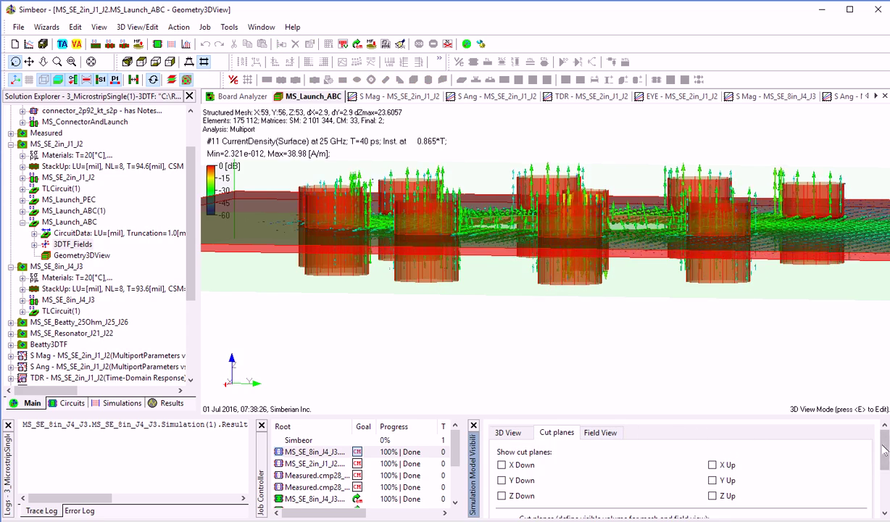
pyautogui.scroll(-4, 847, 435)
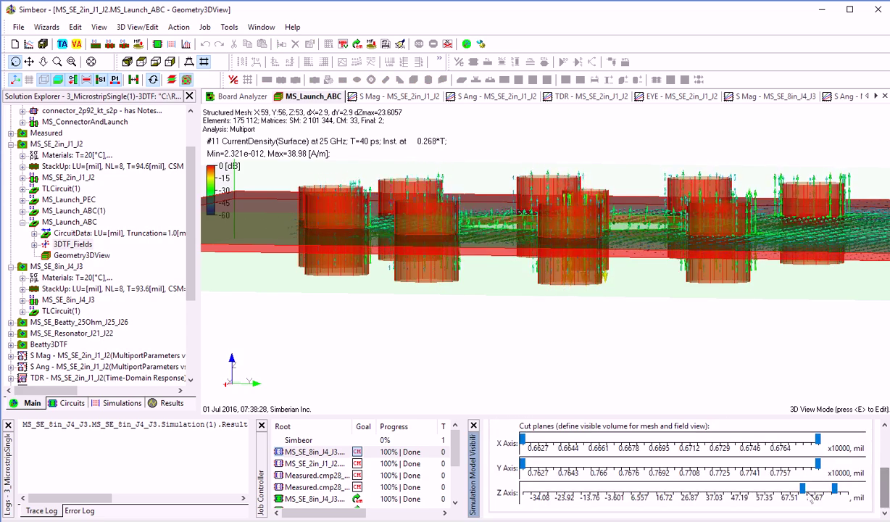
pyautogui.moveTo(802, 487); pyautogui.dragTo(759, 488)
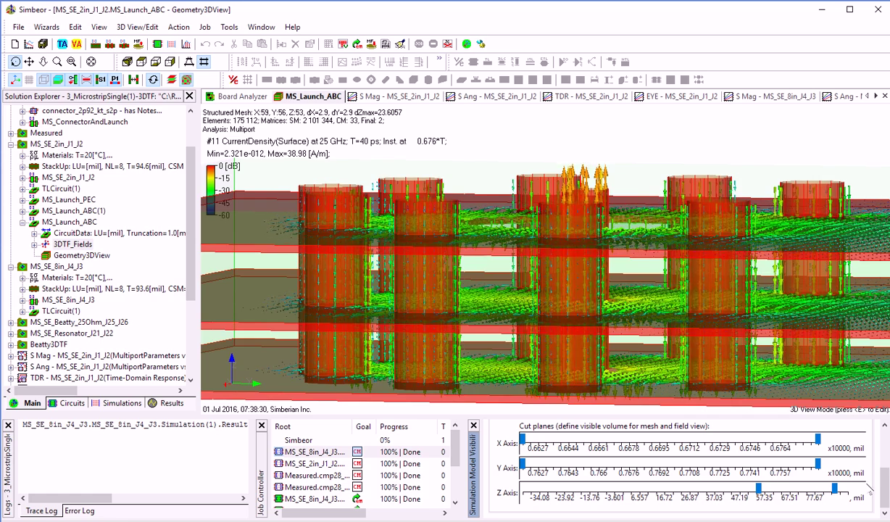
pyautogui.moveTo(835, 488); pyautogui.dragTo(813, 489)
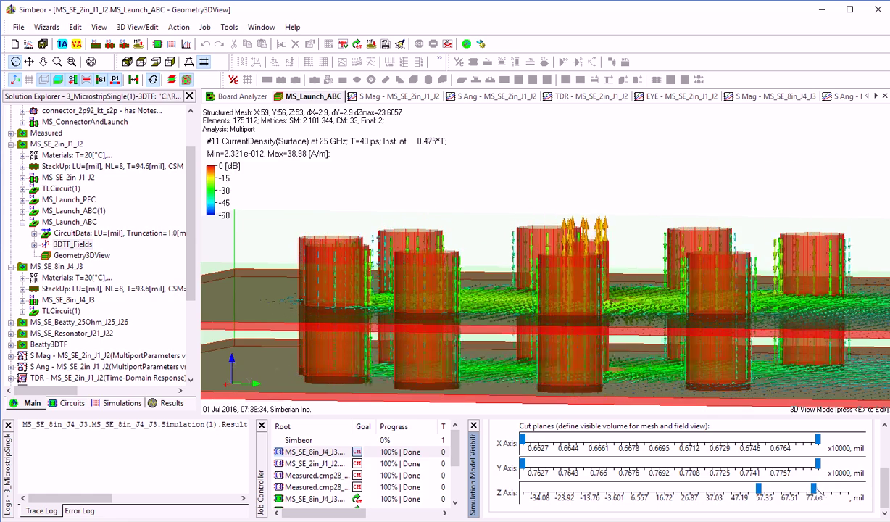
pyautogui.moveTo(812, 490); pyautogui.dragTo(802, 494)
# Inspect the surface current around the vias from oblique top views, then return to Field View.
pyautogui.moveTo(694, 404); pyautogui.dragTo(442, 364)
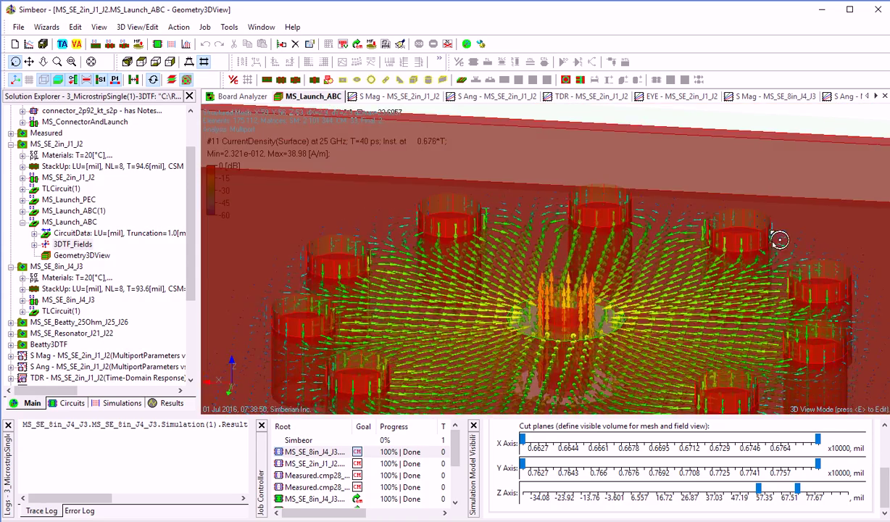
pyautogui.moveTo(669, 311); pyautogui.dragTo(565, 282)
pyautogui.moveTo(578, 324); pyautogui.dragTo(592, 341)
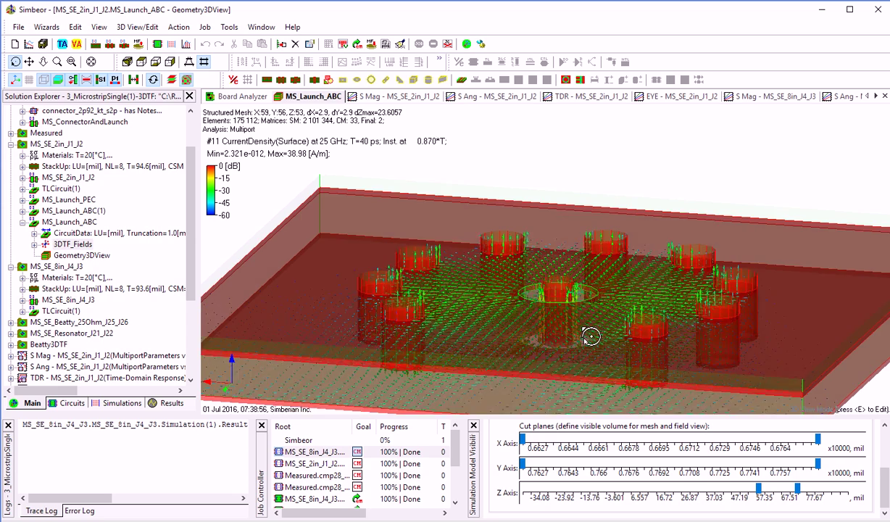
pyautogui.scroll(3, 602, 450)
pyautogui.click(600, 433)
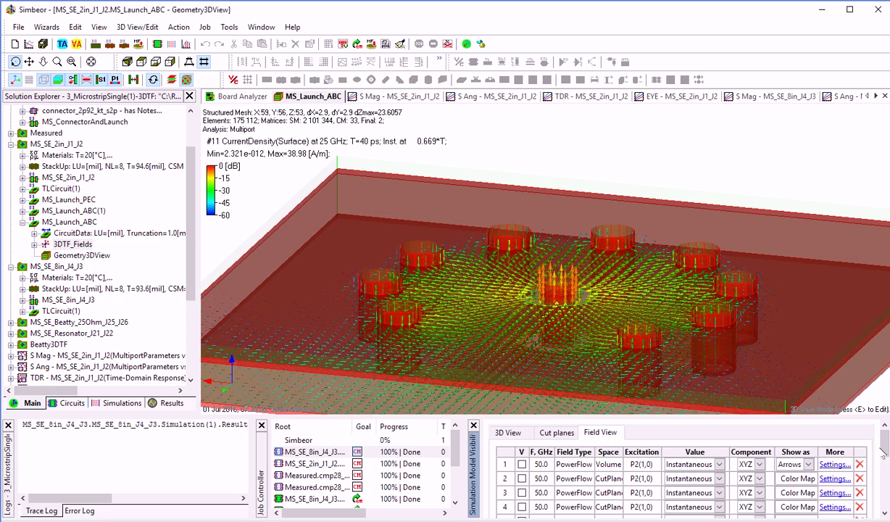
pyautogui.scroll(-5, 883, 452)
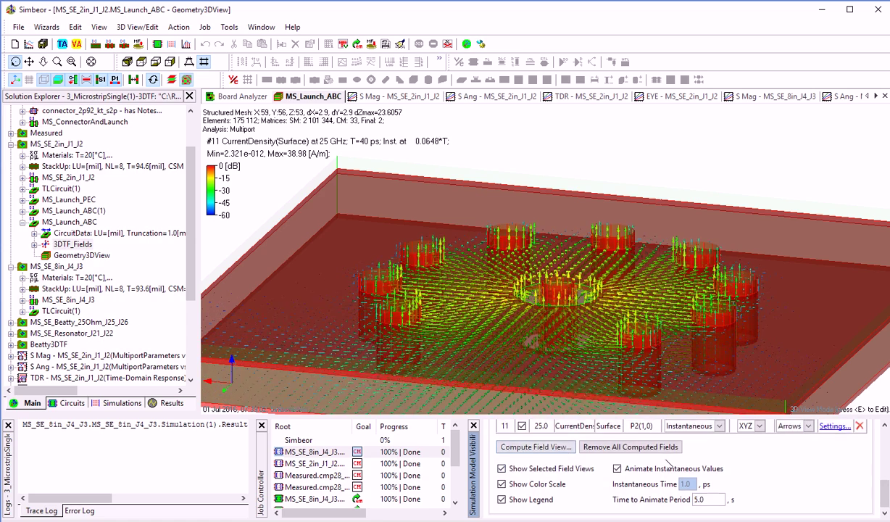
pyautogui.scroll(1, 784, 461)
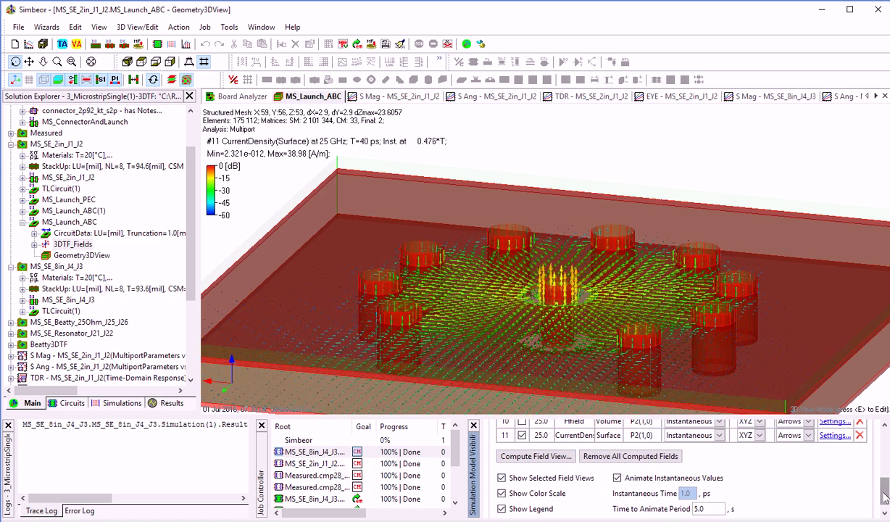
# Show the 25 GHz volume H-field (#10) around the launch pad, hiding the current density.
pyautogui.scroll(2, 847, 467)
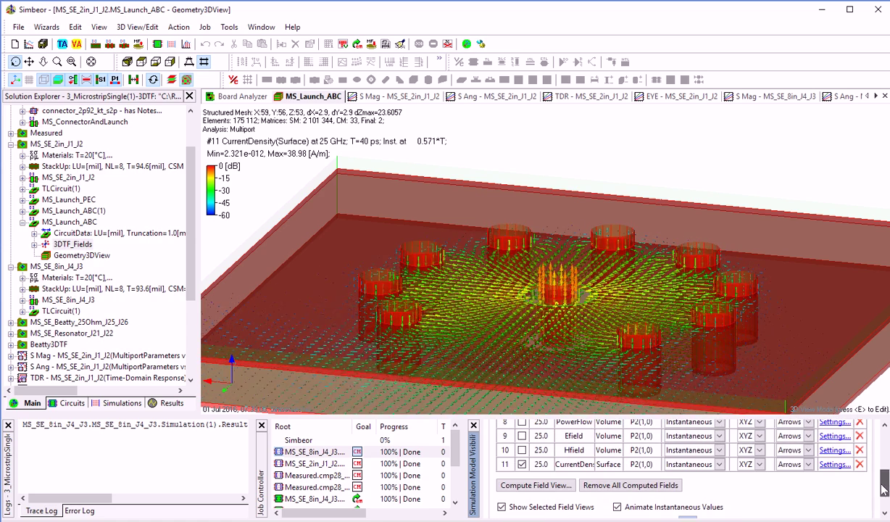
pyautogui.click(522, 435)
pyautogui.click(522, 463)
pyautogui.scroll(5, 658, 315)
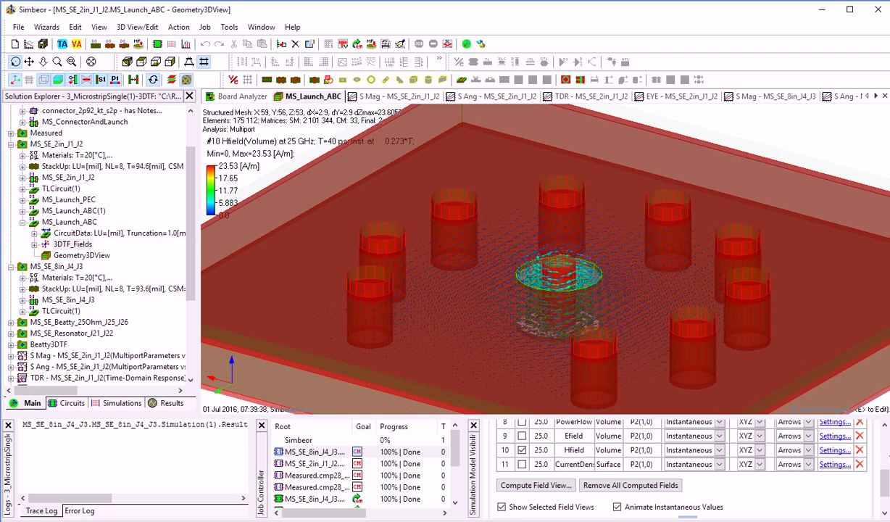
# Swap the H-field for 25 GHz volume power flow (#8), viewing the board obliquely and side-on.
pyautogui.moveTo(885, 486); pyautogui.dragTo(884, 481)
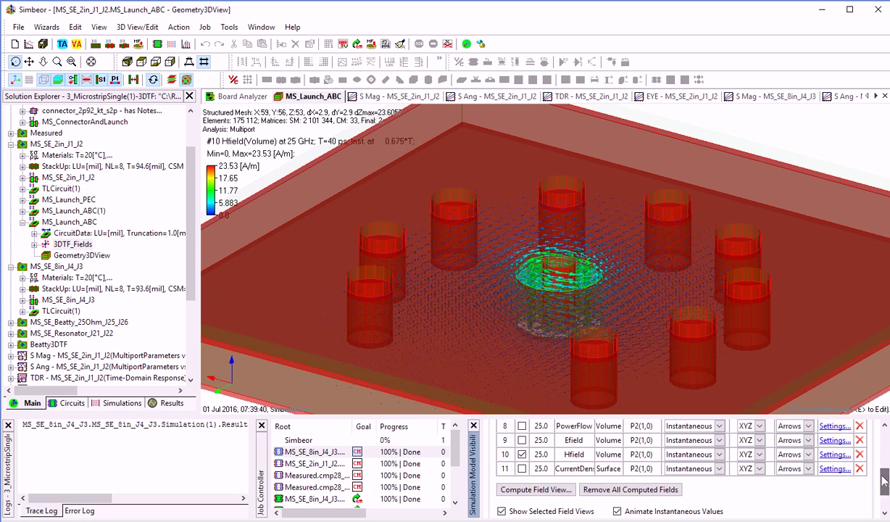
pyautogui.click(521, 426)
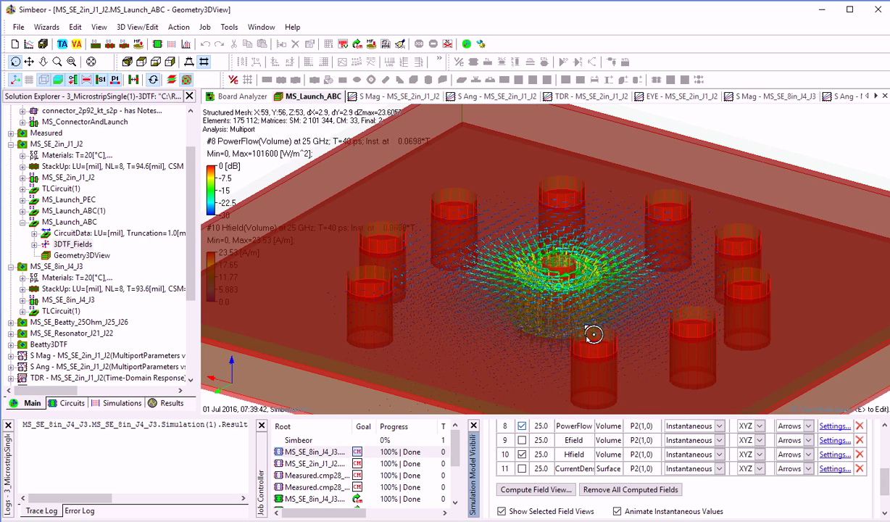
pyautogui.moveTo(600, 294); pyautogui.dragTo(629, 265)
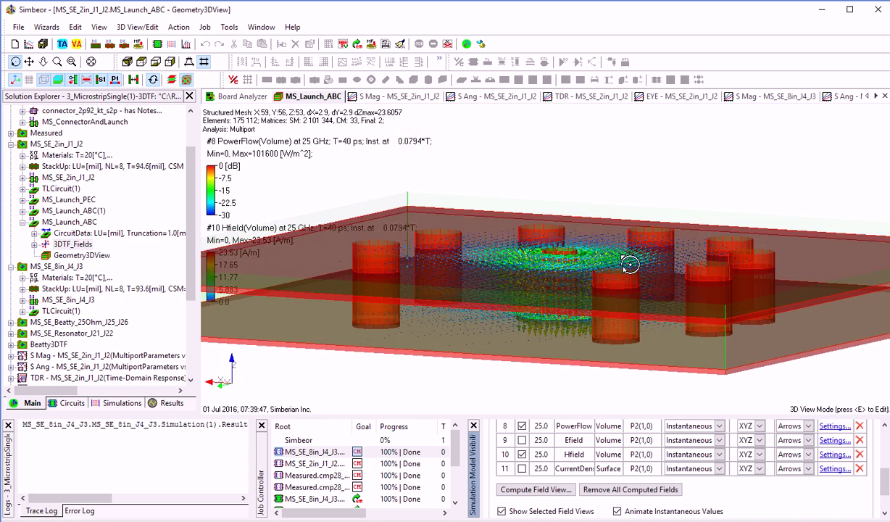
pyautogui.click(521, 454)
pyautogui.moveTo(621, 304); pyautogui.dragTo(595, 286)
pyautogui.moveTo(540, 309); pyautogui.dragTo(572, 362)
# Show the 50 GHz volume power flow (row 1) instead of the 25 GHz one, tilting the view.
pyautogui.scroll(5, 849, 442)
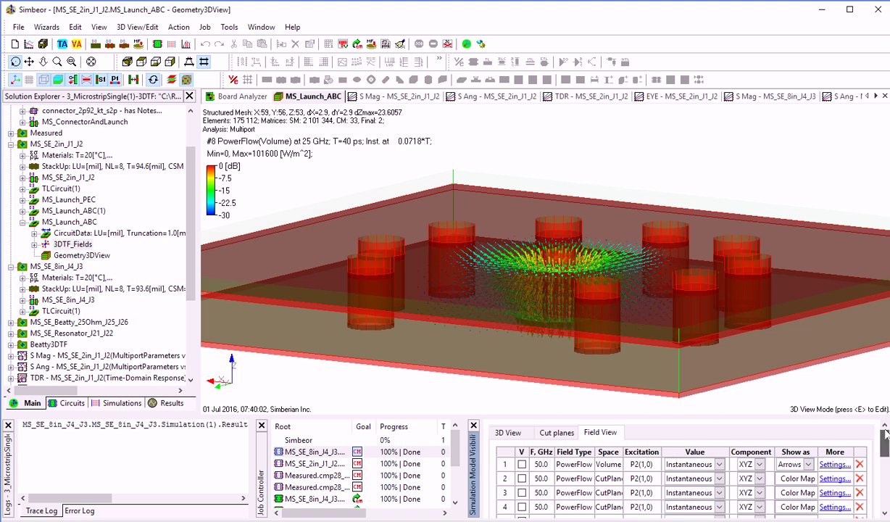
pyautogui.click(521, 464)
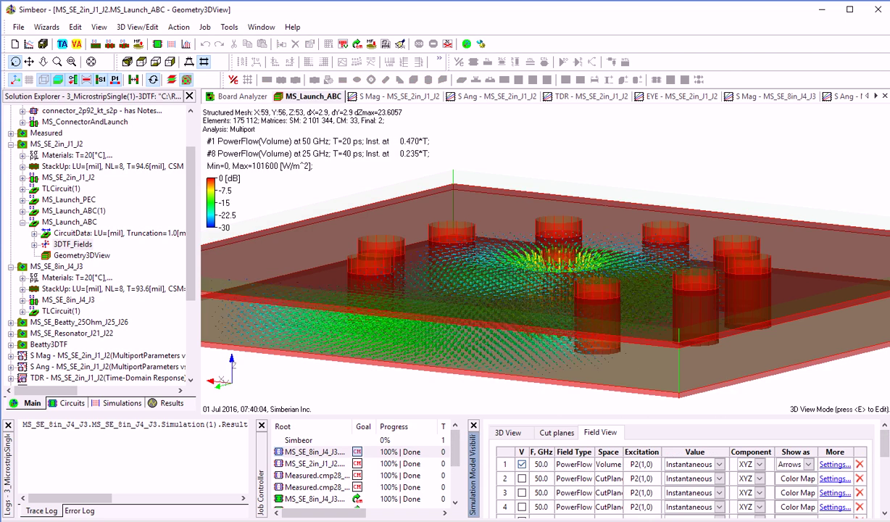
pyautogui.scroll(-5, 885, 448)
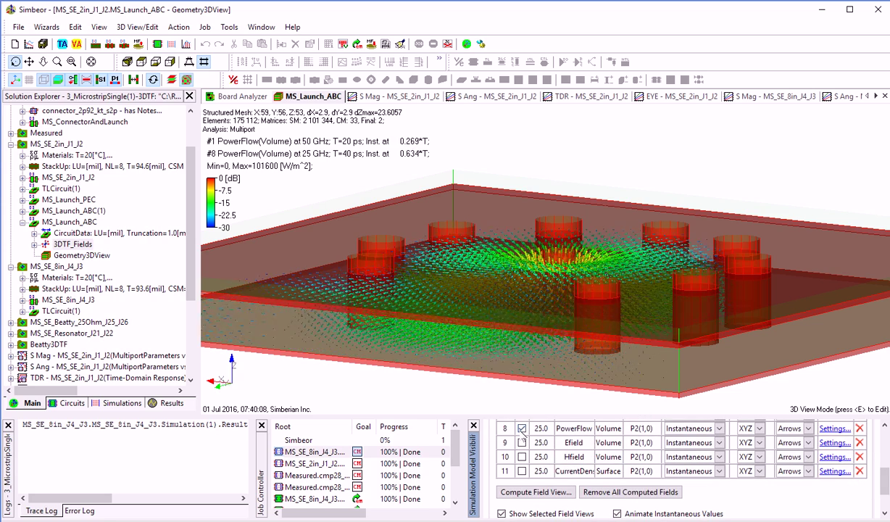
pyautogui.click(522, 429)
pyautogui.moveTo(457, 344); pyautogui.dragTo(643, 327)
pyautogui.moveTo(460, 369); pyautogui.dragTo(626, 364)
# Hide the 50 GHz power flow so only via and layer geometry remain.
pyautogui.scroll(2, 509, 358)
pyautogui.scroll(5, 527, 470)
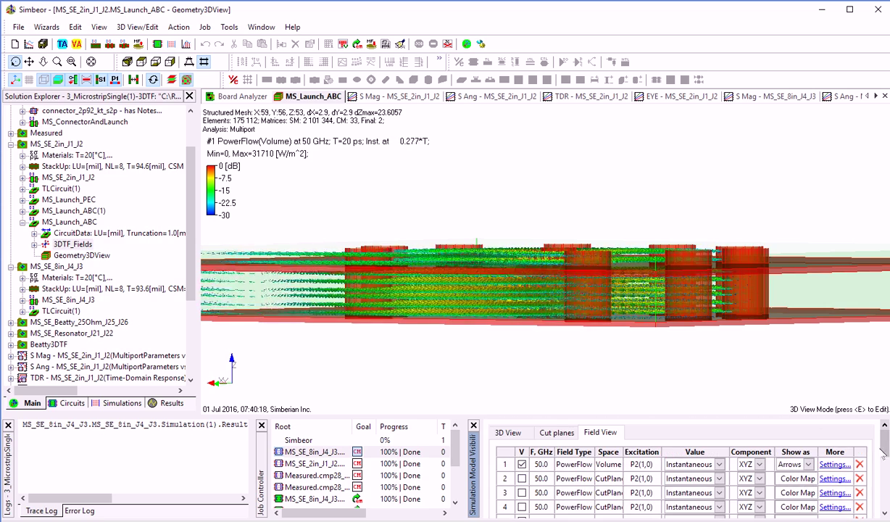
pyautogui.click(520, 464)
# Show the 25 GHz volume power flow (row 8) again.
pyautogui.scroll(-5, 849, 429)
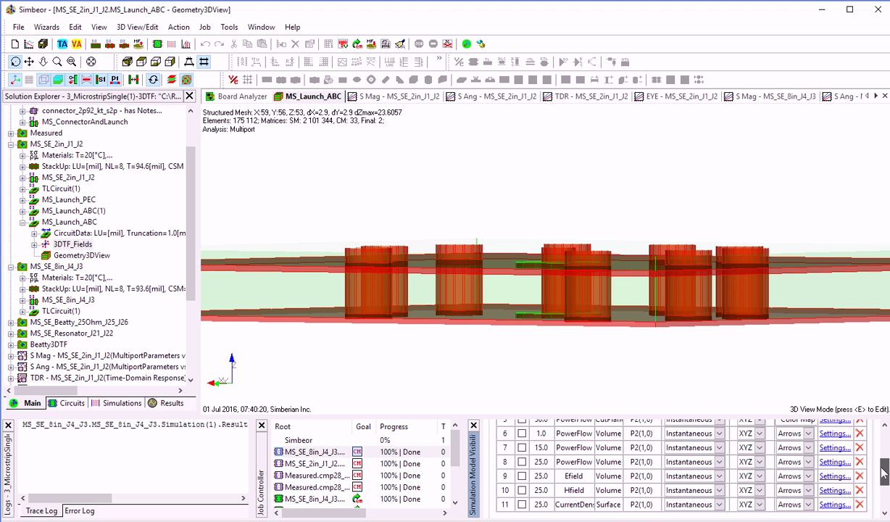
pyautogui.click(521, 462)
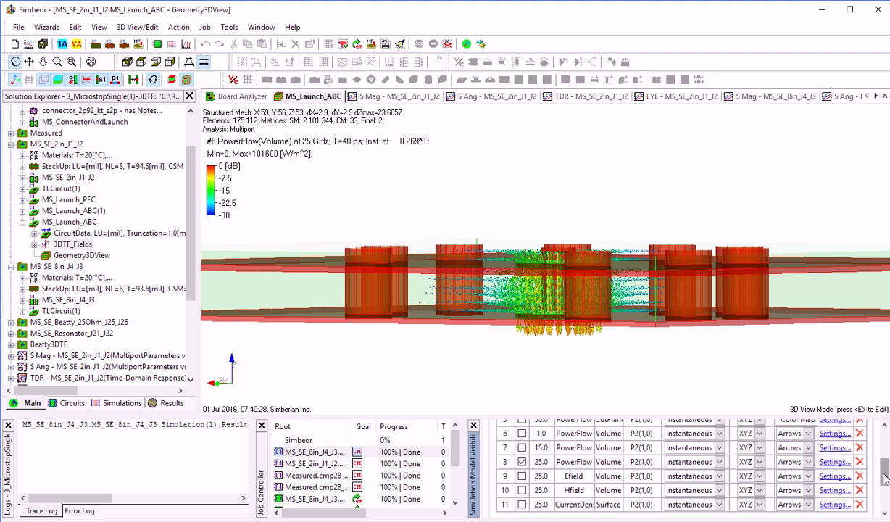
pyautogui.scroll(5, 849, 452)
# Trim the Z cut planes to a -23.92 to 6.557 mil band, viewed from a tilted top angle.
pyautogui.click(556, 433)
pyautogui.scroll(-5, 882, 452)
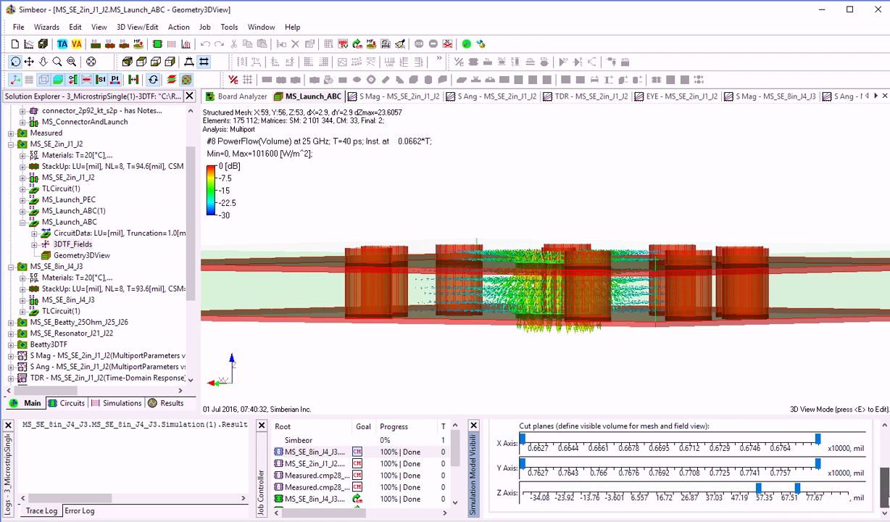
pyautogui.moveTo(759, 488); pyautogui.dragTo(558, 487)
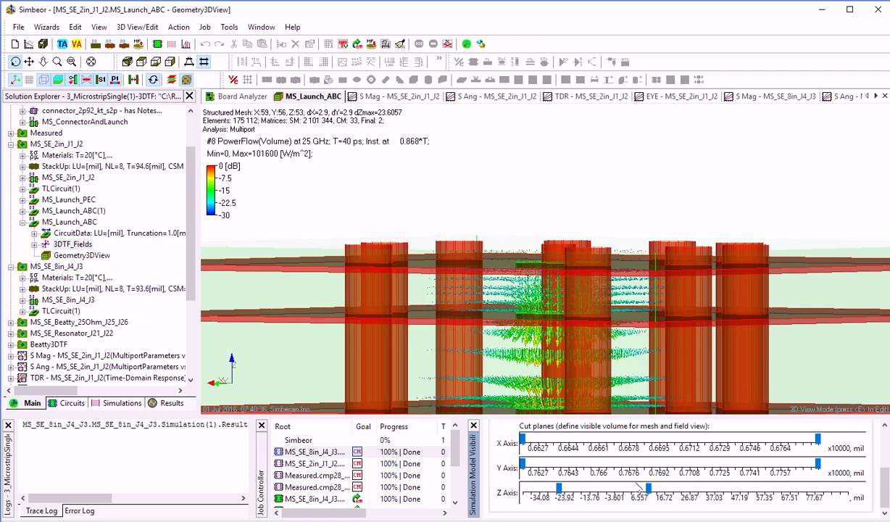
pyautogui.moveTo(796, 488); pyautogui.dragTo(641, 490)
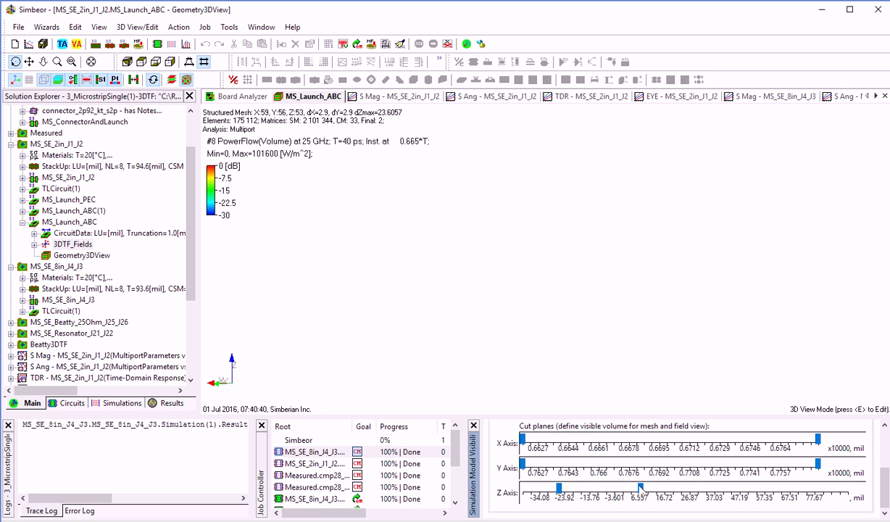
pyautogui.moveTo(616, 379); pyautogui.dragTo(584, 337)
pyautogui.scroll(6, 602, 373)
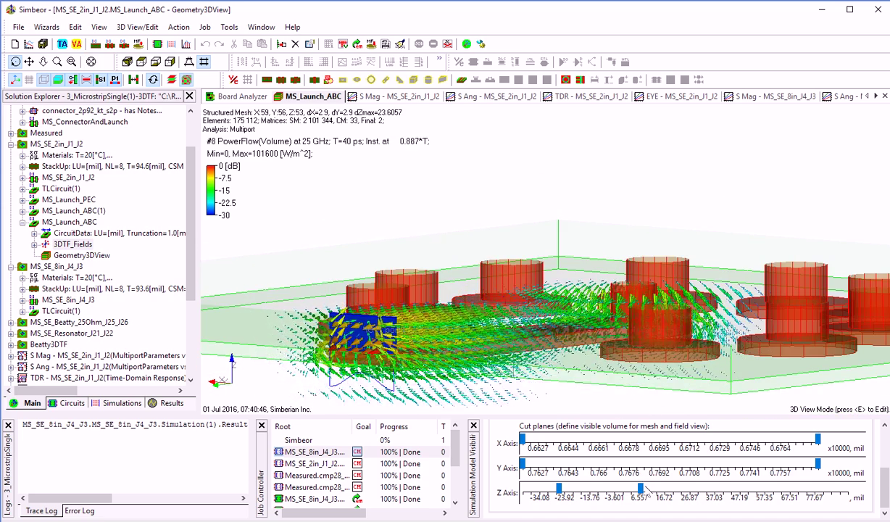
# Raise the top Z cut-plane limit slightly to reveal the trace, viewed steeply from above.
pyautogui.moveTo(640, 489); pyautogui.dragTo(653, 490)
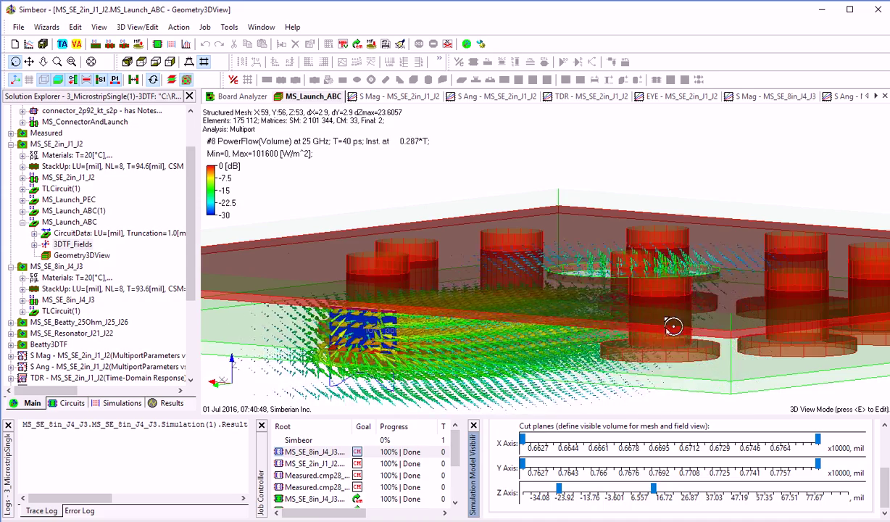
pyautogui.moveTo(677, 314); pyautogui.dragTo(538, 277)
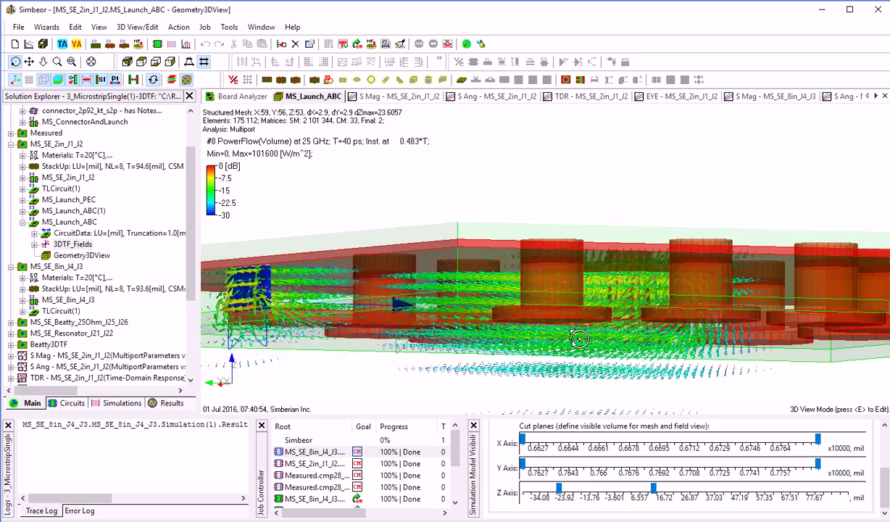
pyautogui.moveTo(572, 337); pyautogui.dragTo(568, 356)
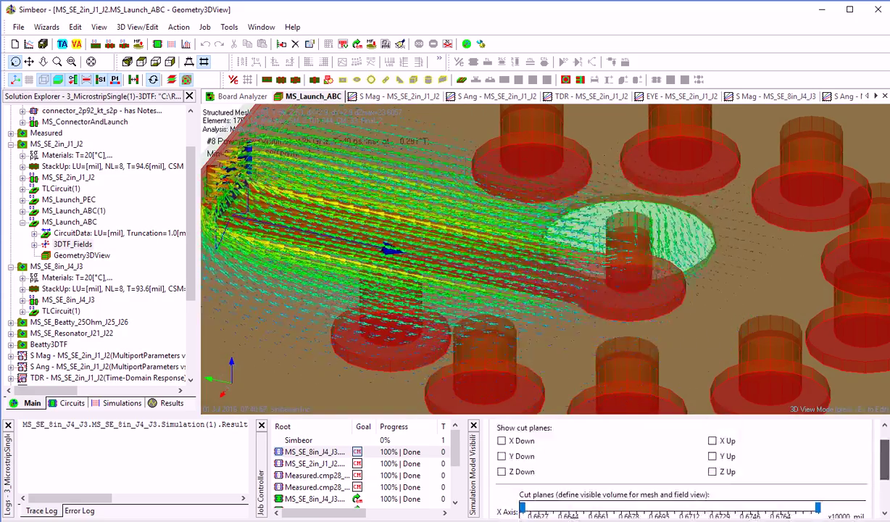
# Display the 25 GHz volume E-field (#9) from the Field View table, seen from a low side angle.
pyautogui.scroll(3, 681, 467)
pyautogui.click(601, 432)
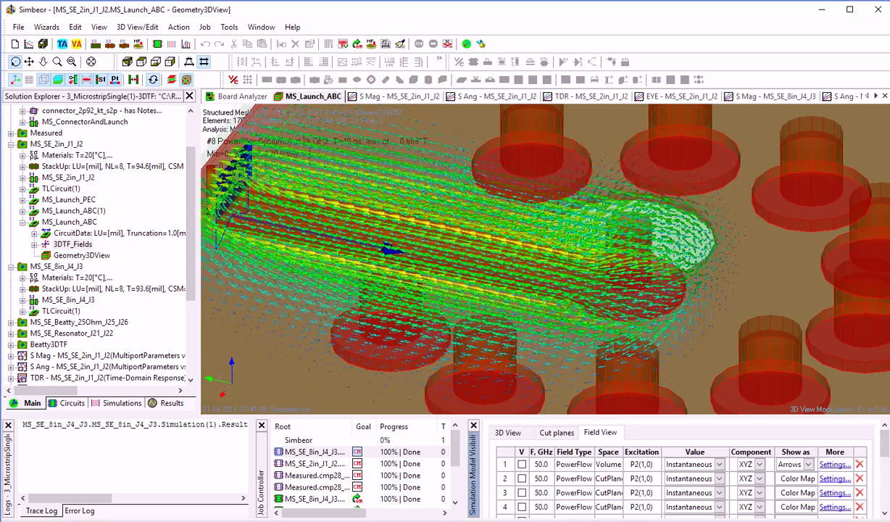
pyautogui.scroll(-5, 884, 471)
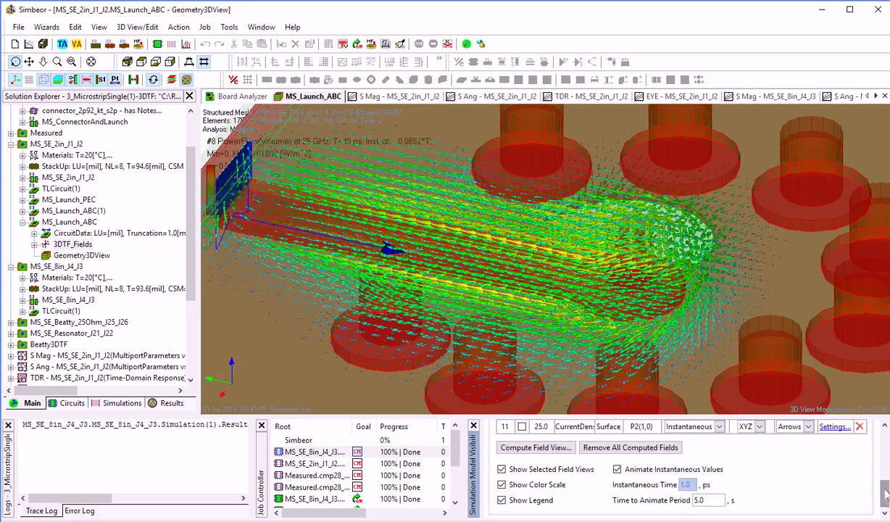
pyautogui.scroll(1, 882, 484)
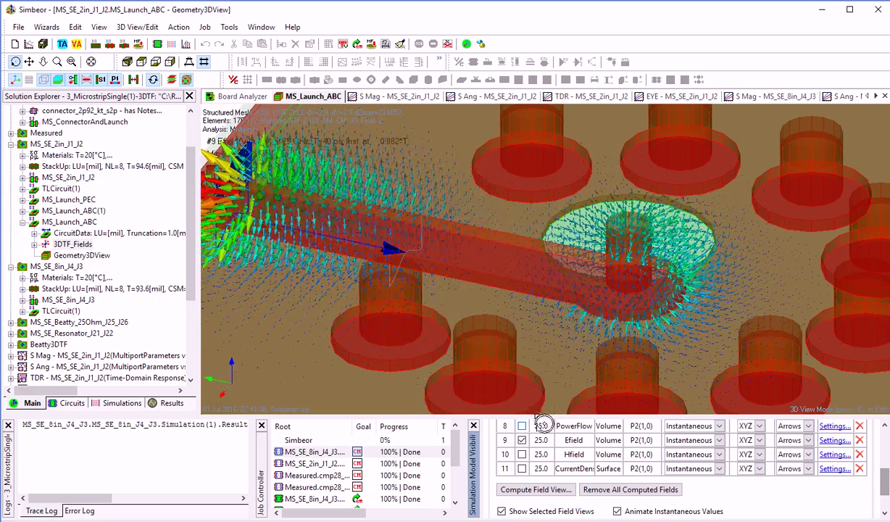
pyautogui.moveTo(681, 281); pyautogui.dragTo(647, 363)
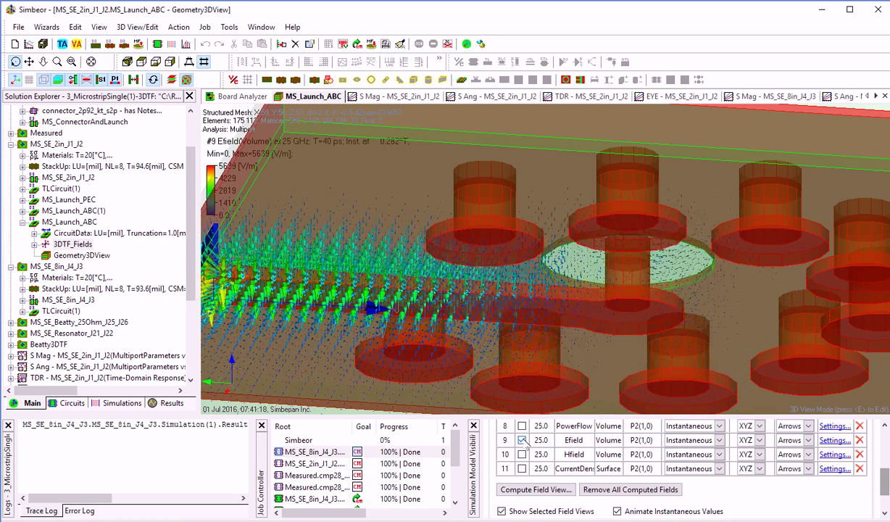
# Replace the E-field arrows with the 25 GHz H-field arrows and orbit the model.
pyautogui.click(522, 440)
pyautogui.click(521, 454)
pyautogui.moveTo(722, 246); pyautogui.dragTo(649, 349)
pyautogui.moveTo(633, 220); pyautogui.dragTo(587, 339)
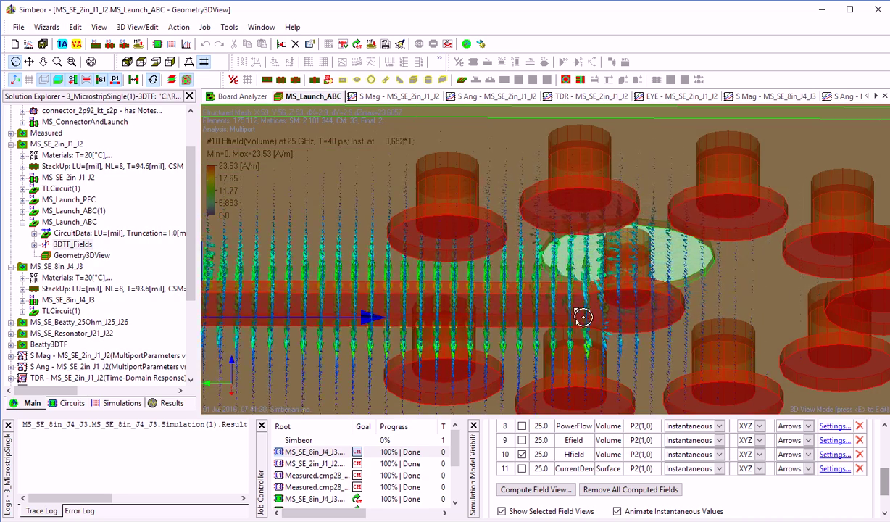
pyautogui.moveTo(552, 335); pyautogui.dragTo(670, 335)
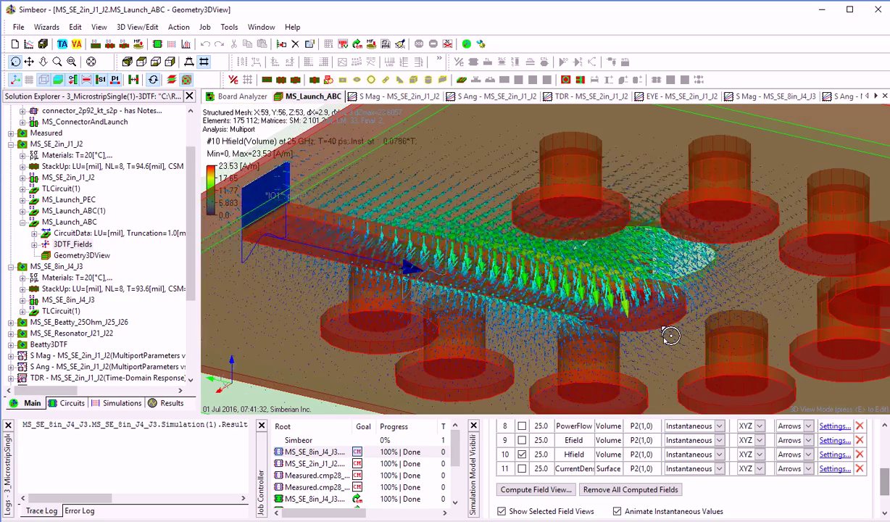
# Switch to 25 GHz surface current density (#11), orbiting around the via and whole board.
pyautogui.click(521, 468)
pyautogui.click(521, 453)
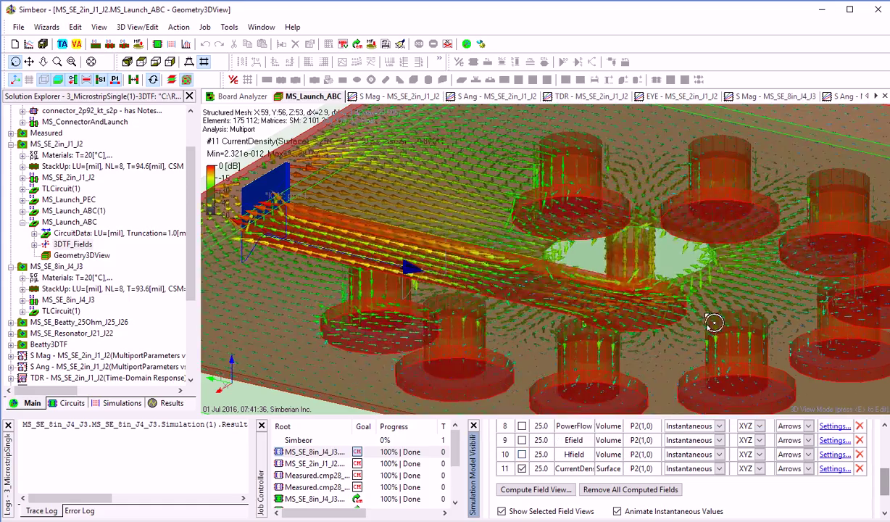
pyautogui.moveTo(677, 202); pyautogui.dragTo(663, 220)
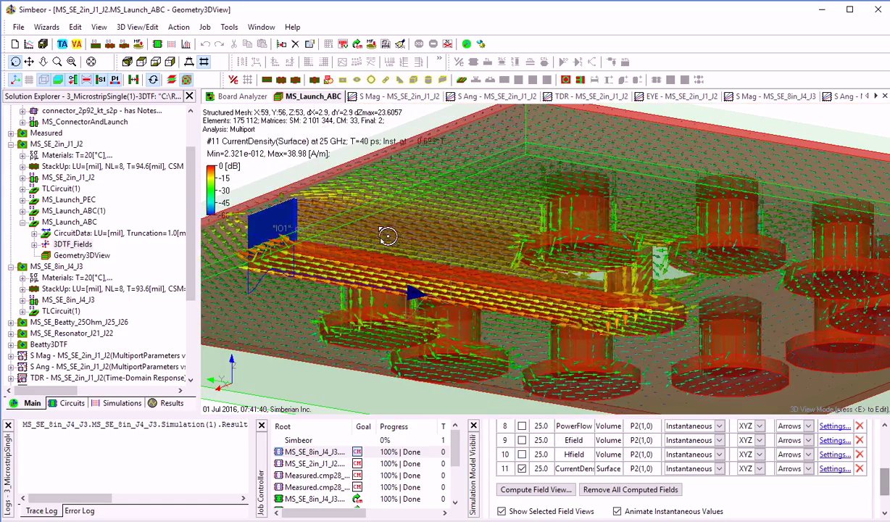
pyautogui.moveTo(497, 184); pyautogui.dragTo(485, 300)
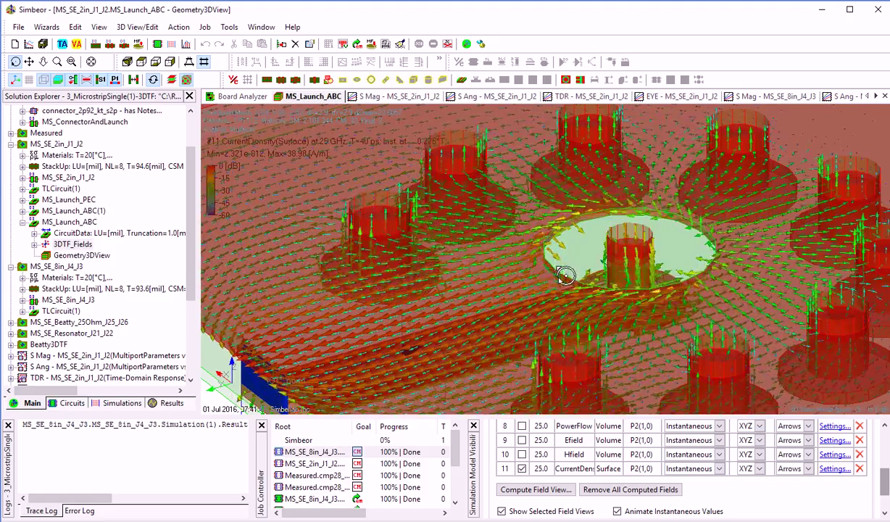
pyautogui.moveTo(540, 304); pyautogui.dragTo(615, 254)
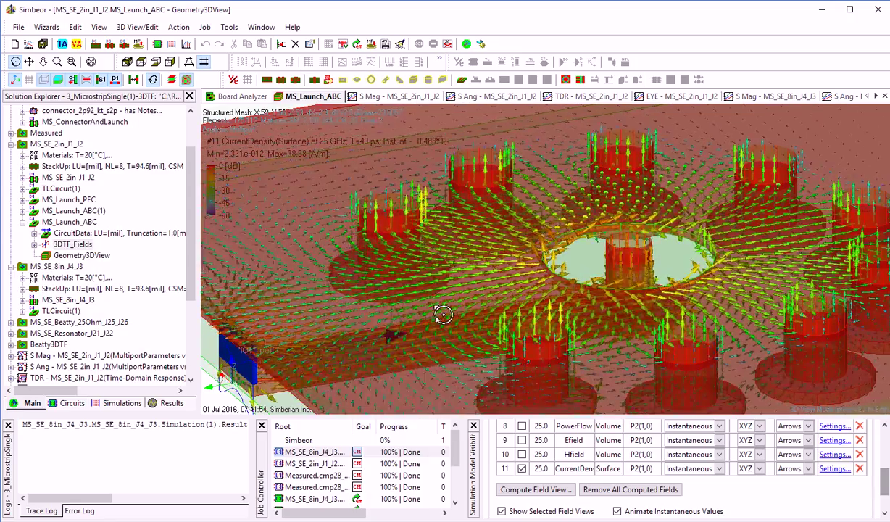
pyautogui.moveTo(438, 313); pyautogui.dragTo(550, 215)
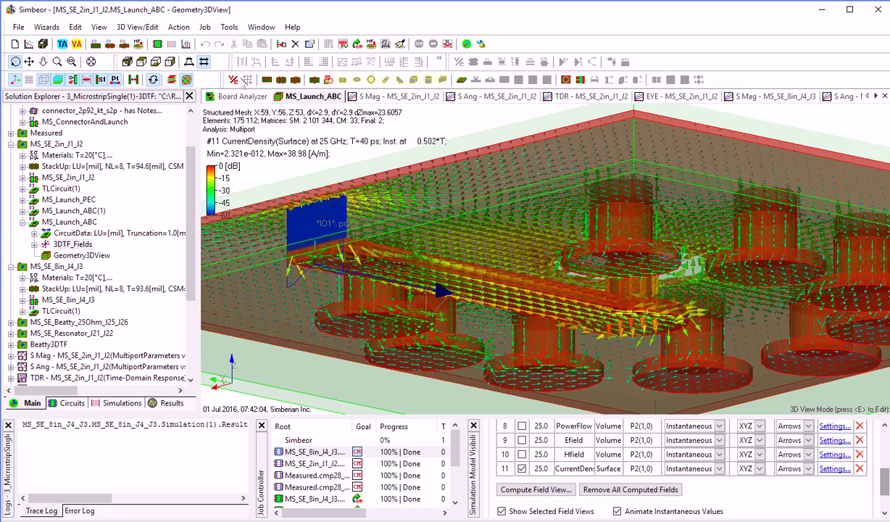
# Open the MS_SE_2in_J1_J2 network diagram from the Board Analyzer's Solution Explorer.
pyautogui.click(233, 95)
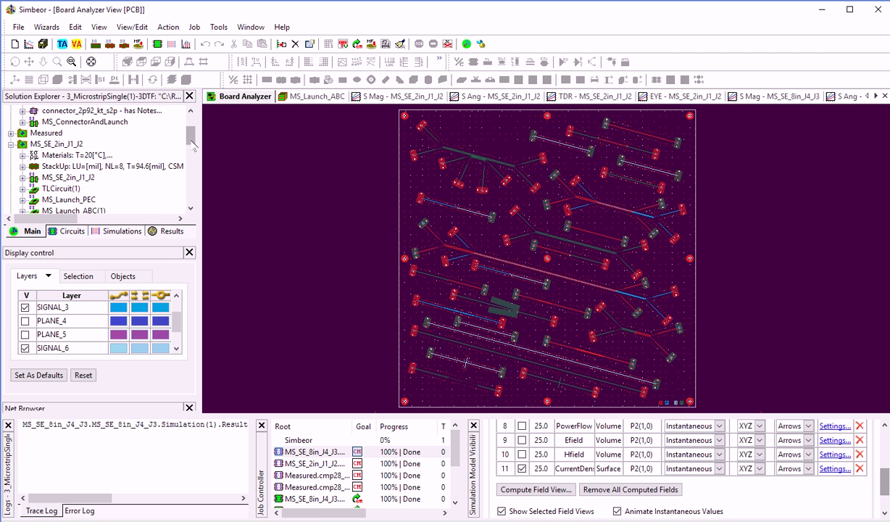
pyautogui.moveTo(189, 138)
pyautogui.mouseDown()
pyautogui.moveTo(190, 125)
pyautogui.moveTo(192, 144)
pyautogui.mouseUp()
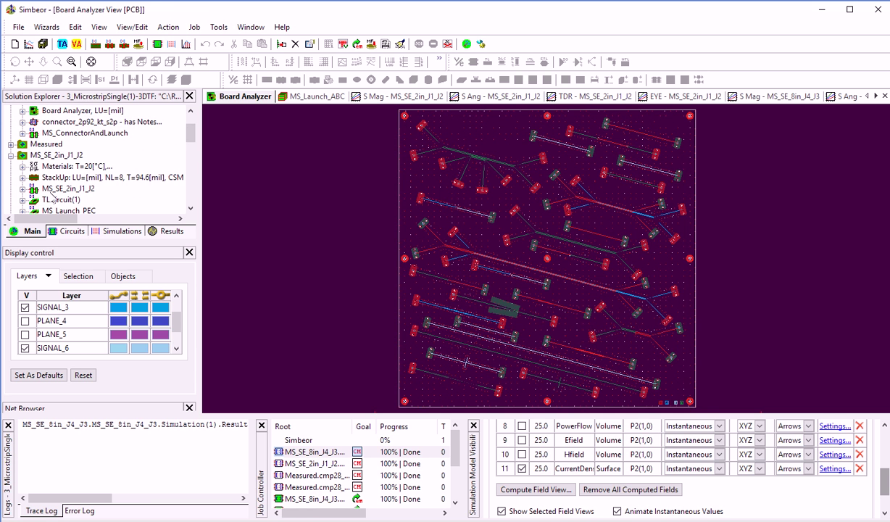
pyautogui.doubleClick(55, 191)
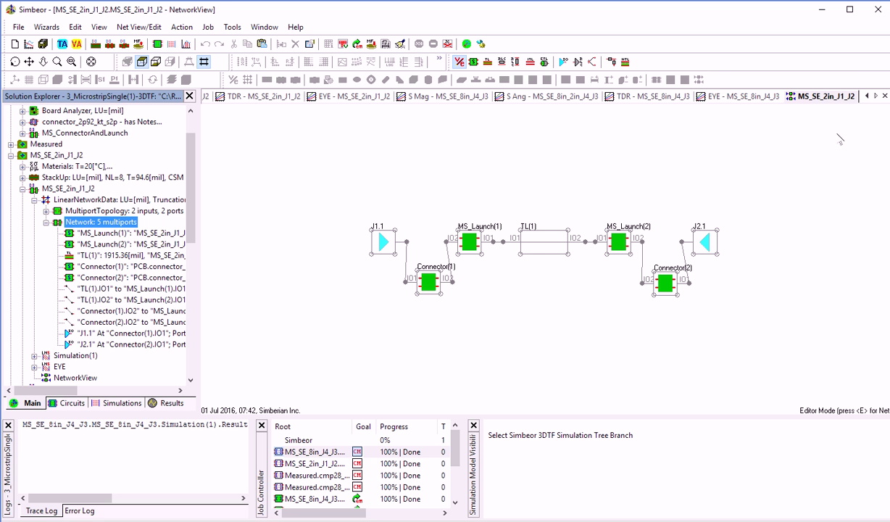
# Open the 'S Mag - MS_SE_2in_J1_J2' graph of measured versus simulated magnitudes up to 50 GHz.
pyautogui.scroll(5, 831, 97)
pyautogui.click(379, 97)
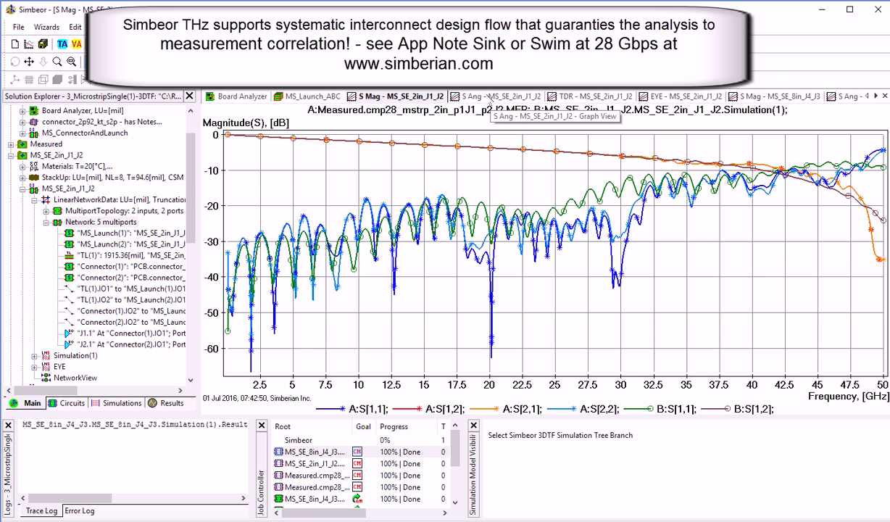
# Review the 'S Ang' phase and group delay graph, then the 'TDR - MS_SE_2in_J1_J2' impedance graph.
pyautogui.click(487, 95)
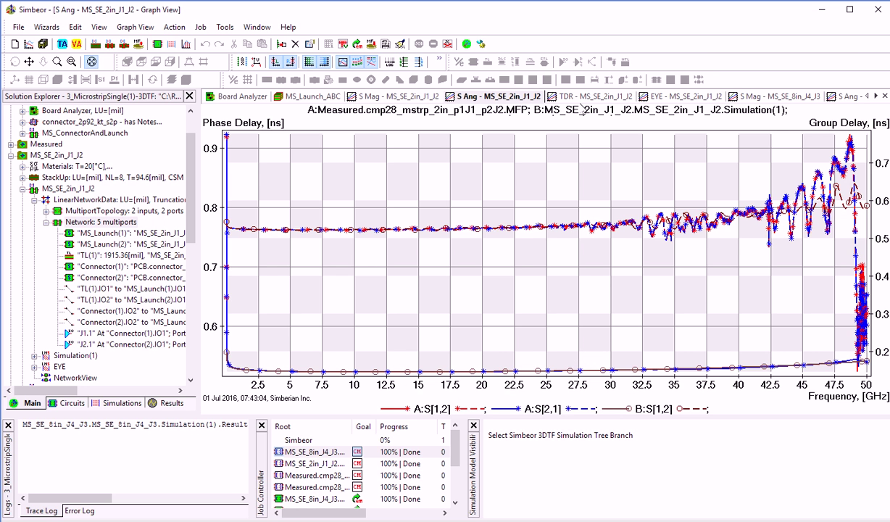
pyautogui.click(589, 97)
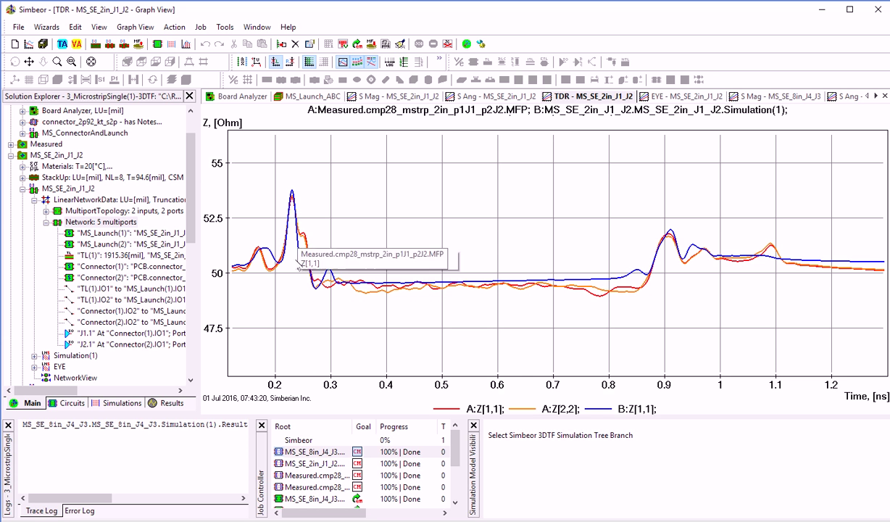
# Compare measured and model eye metrics in Eye Analyzer, then show the MS_SE_8in_J4_J3 S-parameter magnitudes.
pyautogui.click(679, 97)
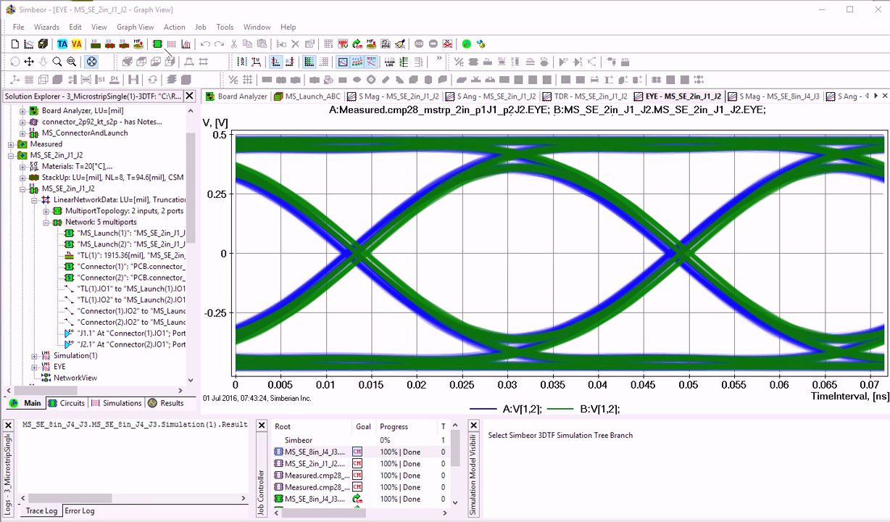
pyautogui.click(91, 60)
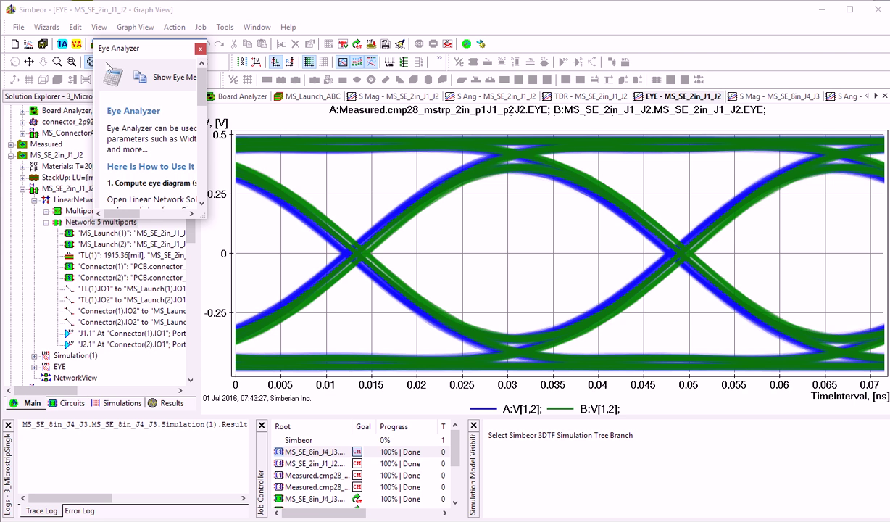
pyautogui.click(112, 76)
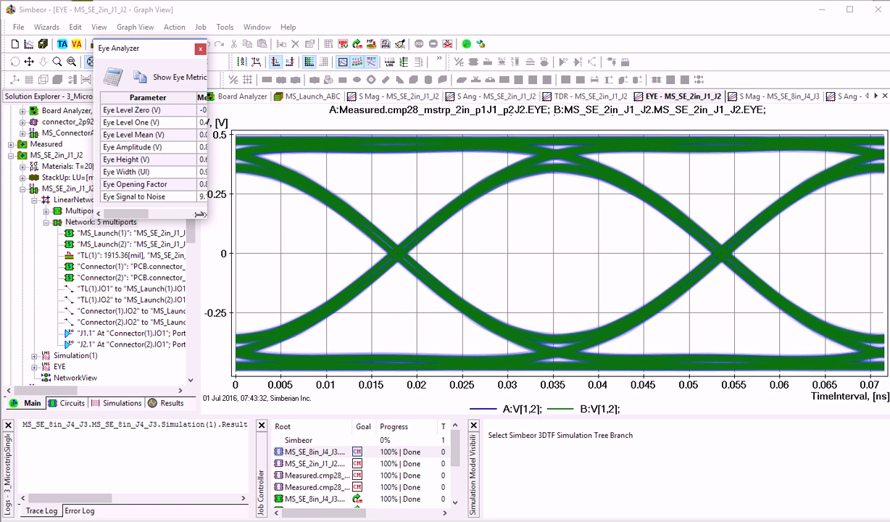
pyautogui.moveTo(200, 215); pyautogui.dragTo(304, 248)
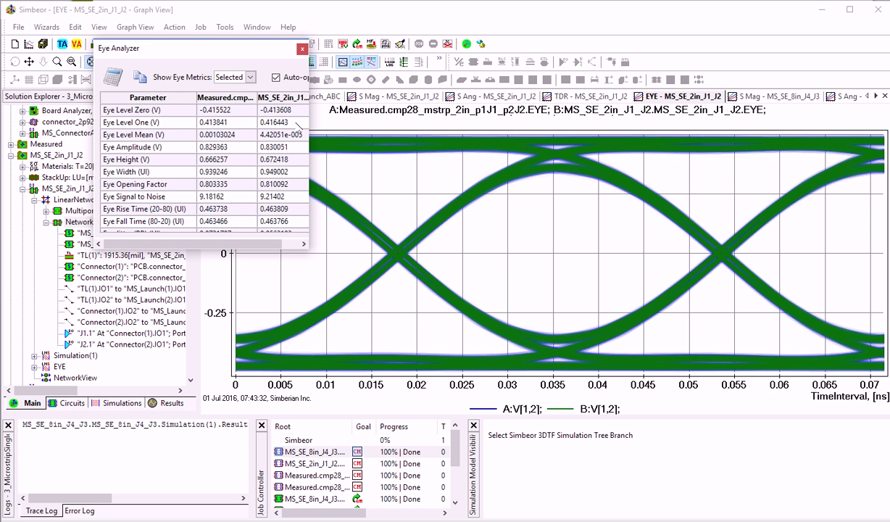
pyautogui.click(302, 50)
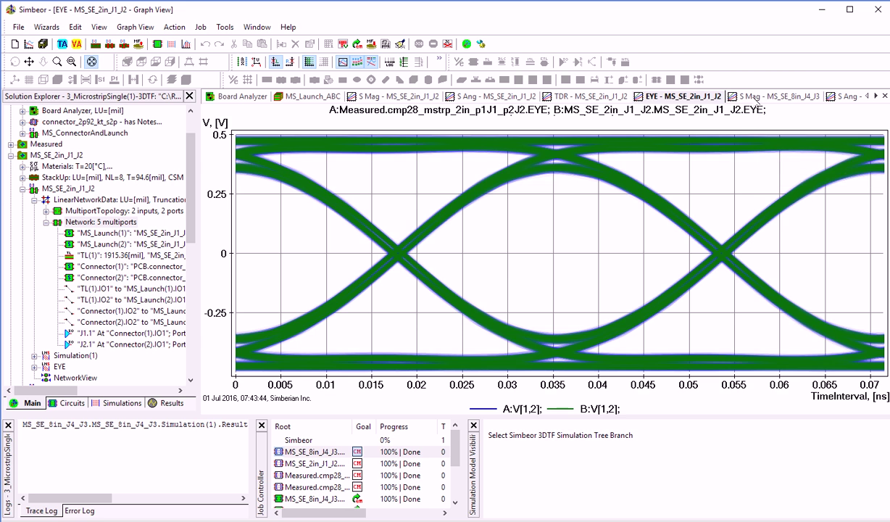
pyautogui.click(726, 96)
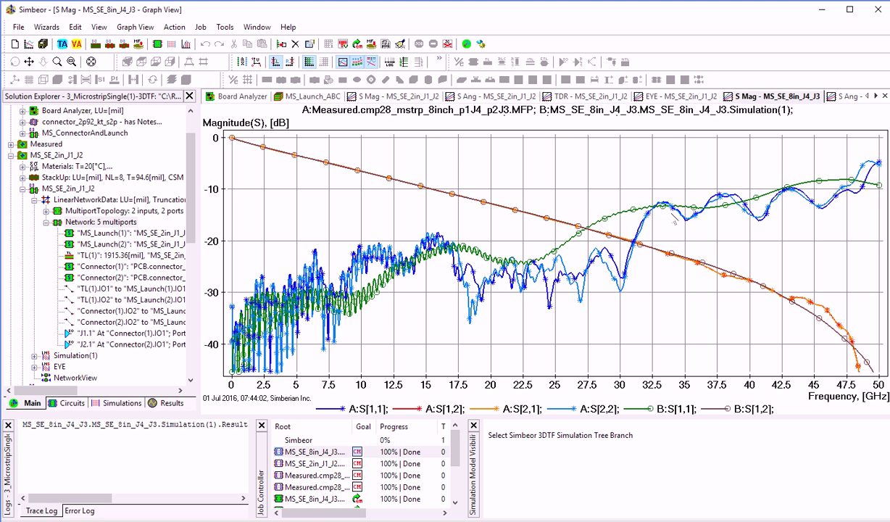
# Review the MS_SE_8in_J4_J3 phase and group delay, then show its TDR impedance comparison near 50 Ohm.
pyautogui.click(851, 96)
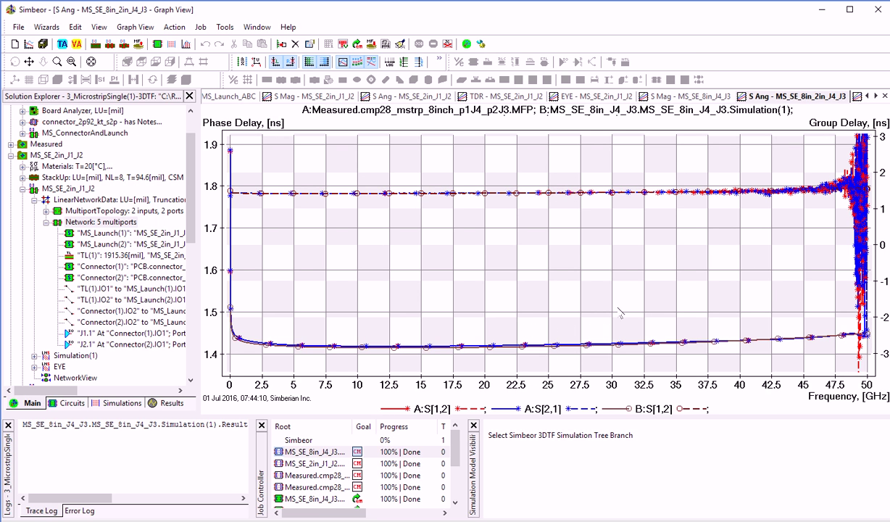
pyautogui.click(875, 96)
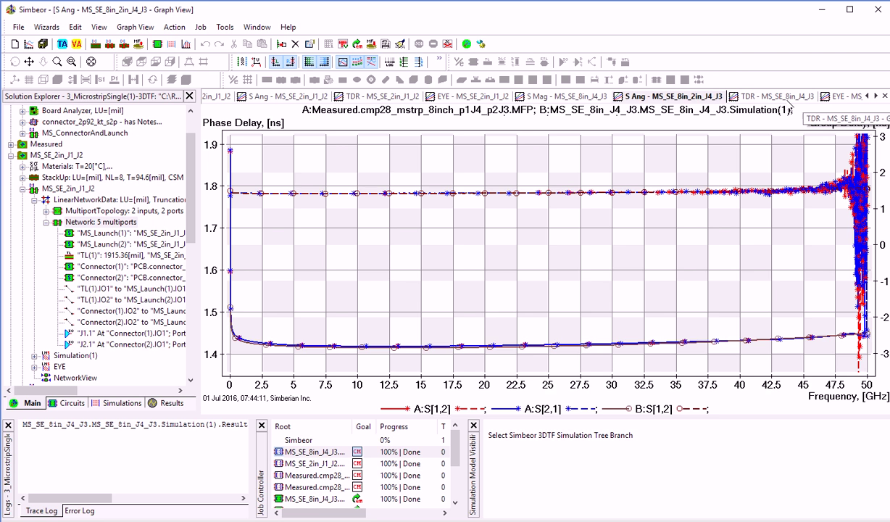
pyautogui.click(751, 99)
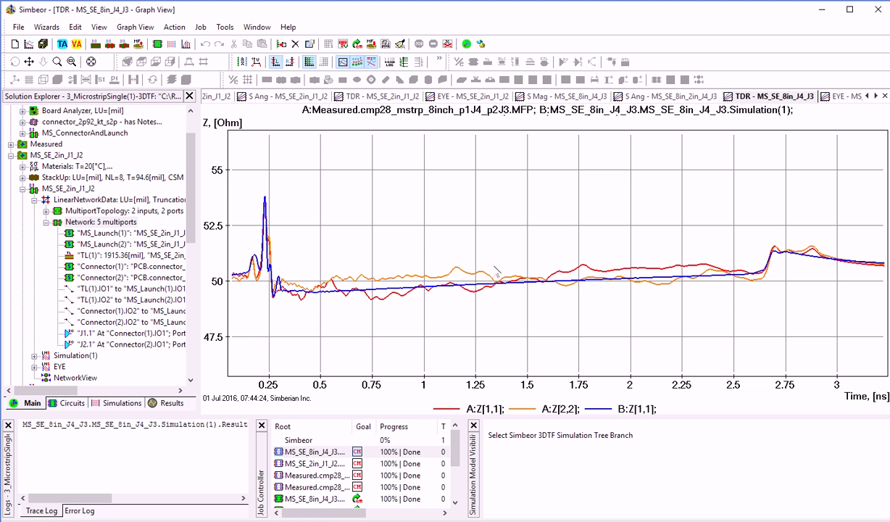
# Display the EYE - MS_SE_8in_J4_J3 tab overlaying measured and simulated eyes (about ±0.4 V).
pyautogui.click(842, 97)
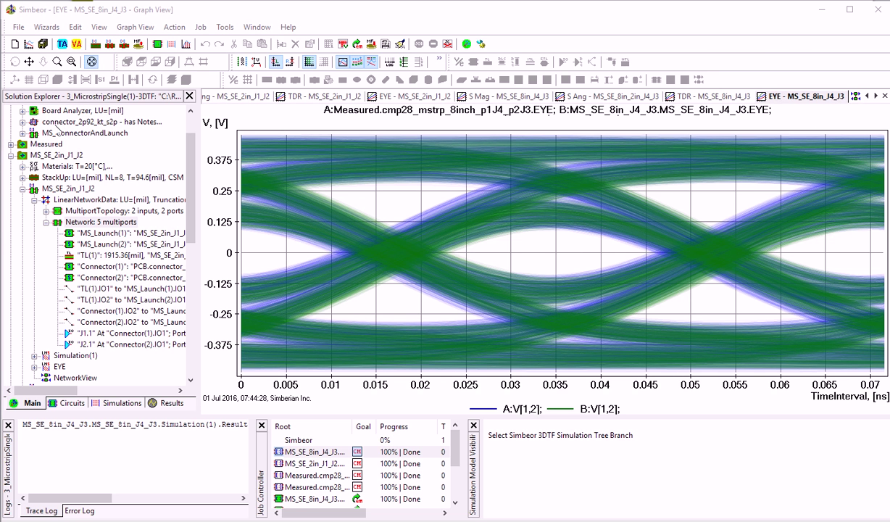